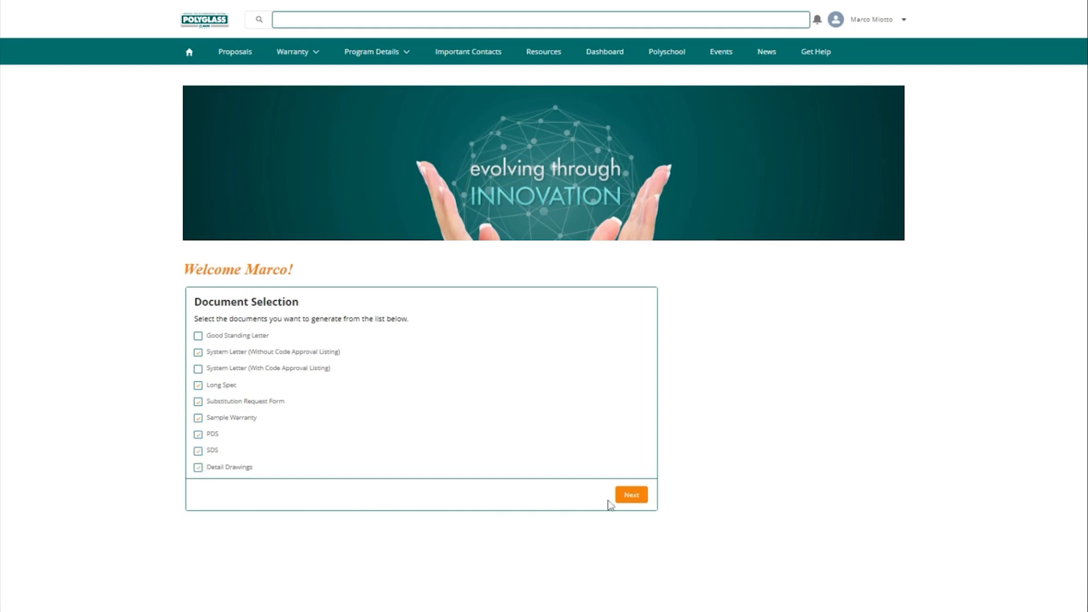
Step: Submit the document selection and project site information, and add the Roof Assembly product to the quote
{"action": "left_click", "coordinate": [631, 495]}
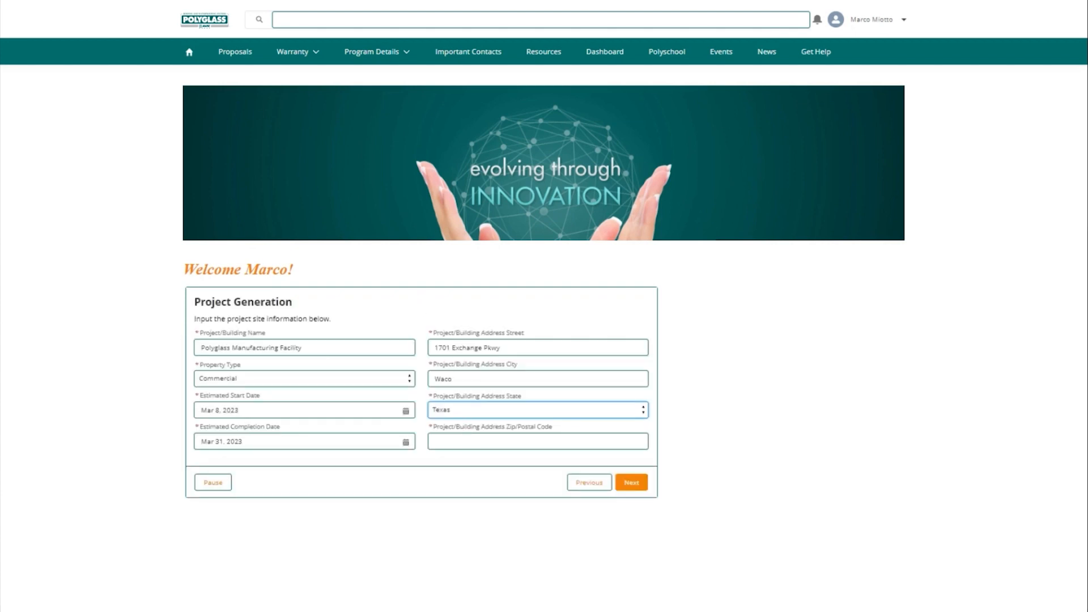
{"action": "key", "text": "Tab"}
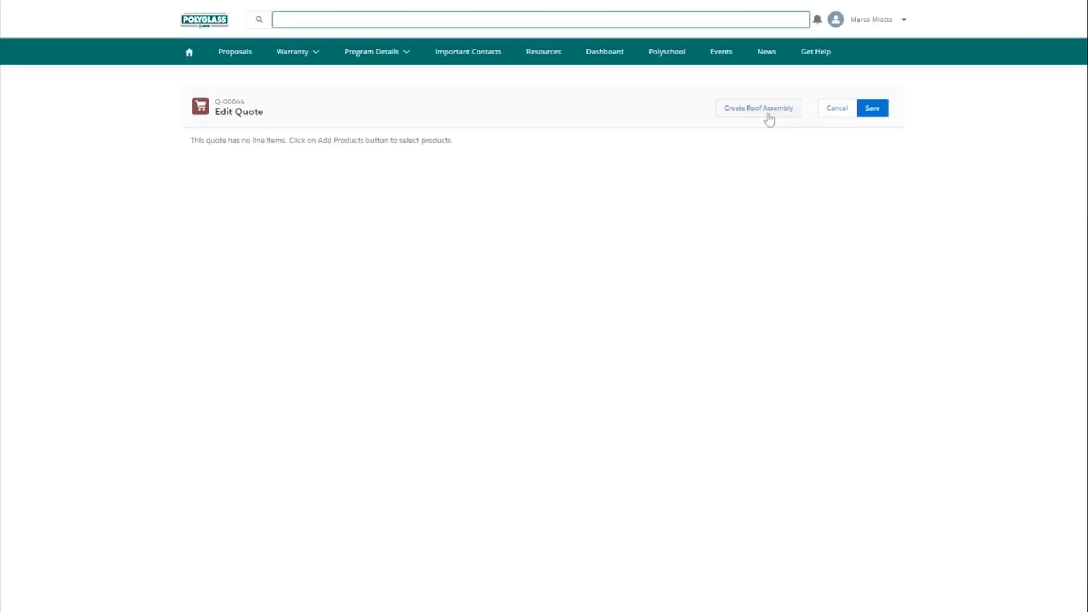
{"action": "left_click", "coordinate": [768, 112]}
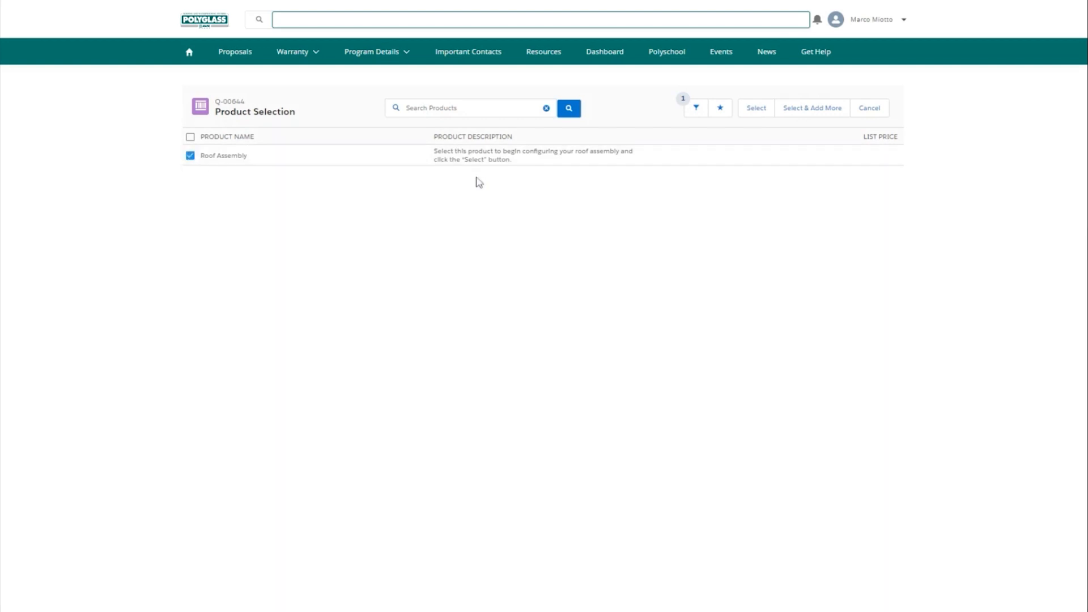
{"action": "left_click", "coordinate": [748, 117]}
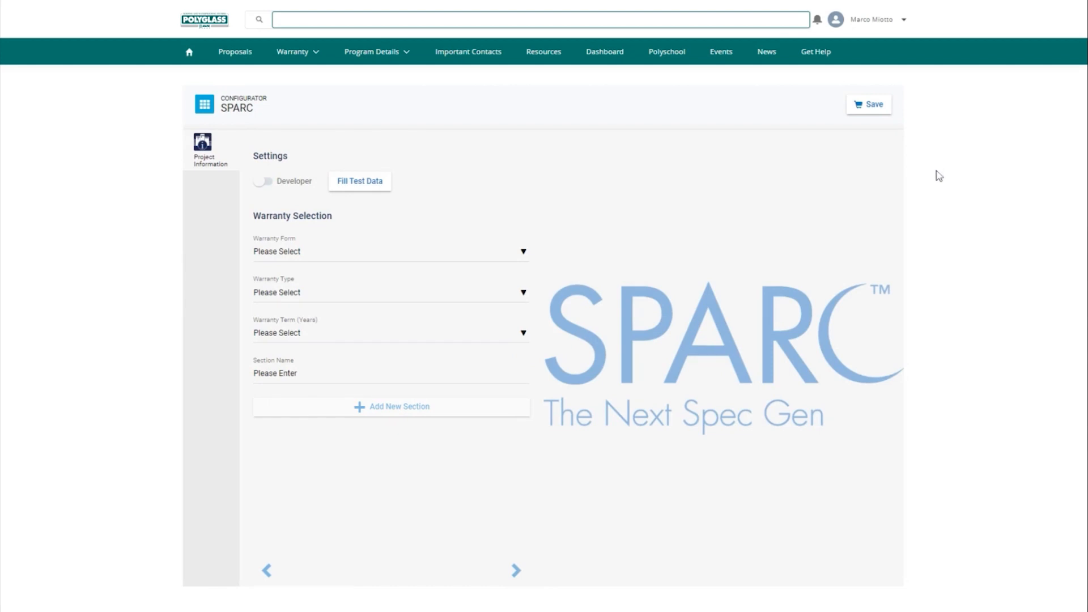
Step: Set the warranty form to Low Slope, the warranty type to Roofing System and the term to 20 years
{"action": "left_click", "coordinate": [362, 259]}
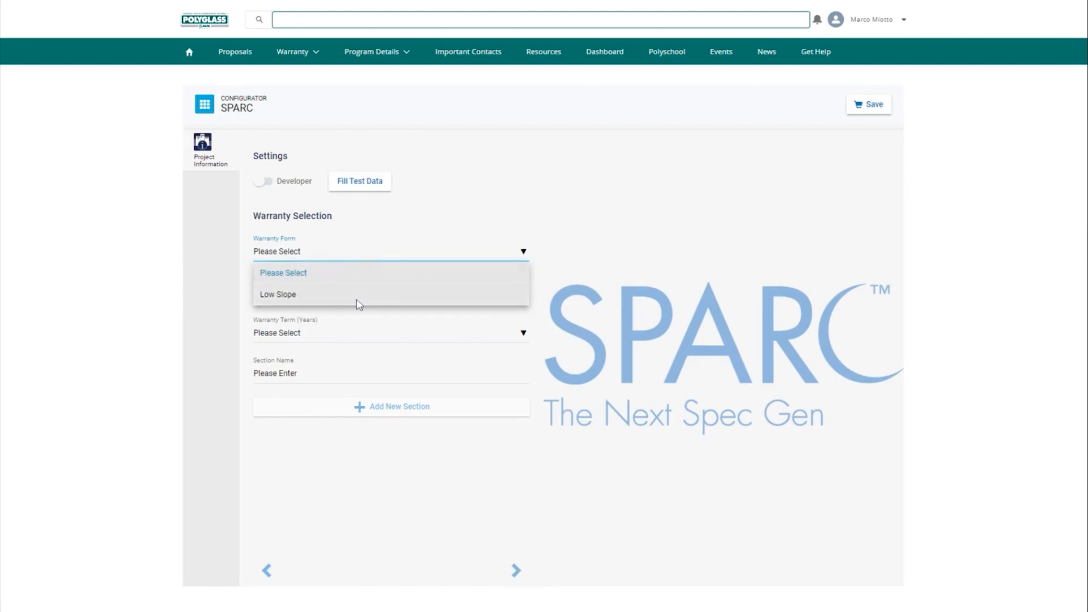
{"action": "left_click", "coordinate": [358, 304]}
{"action": "left_click", "coordinate": [357, 301]}
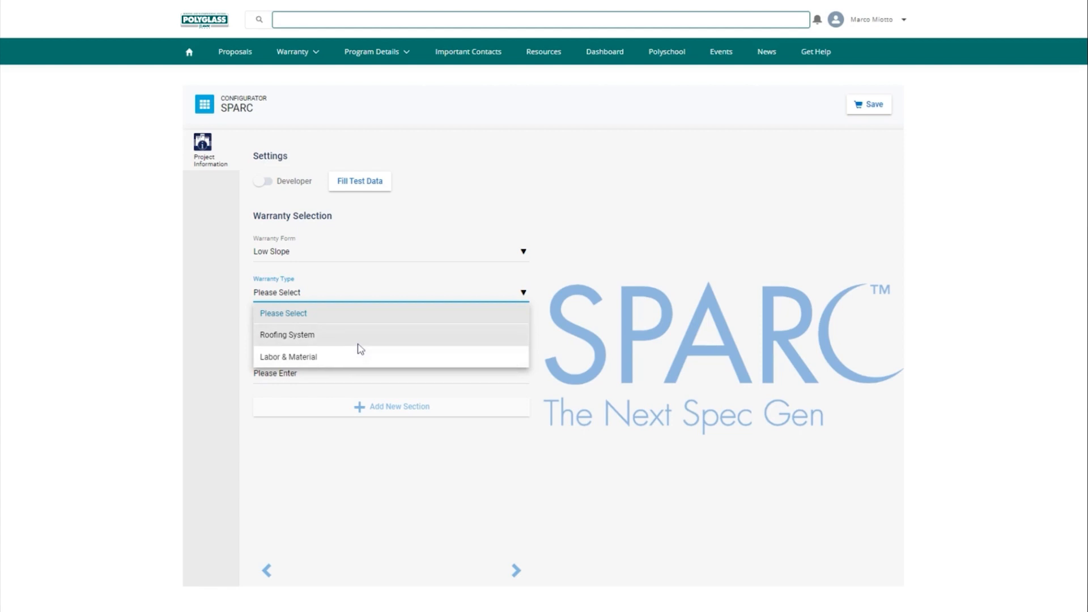
{"action": "left_click", "coordinate": [359, 342]}
{"action": "left_click", "coordinate": [359, 339]}
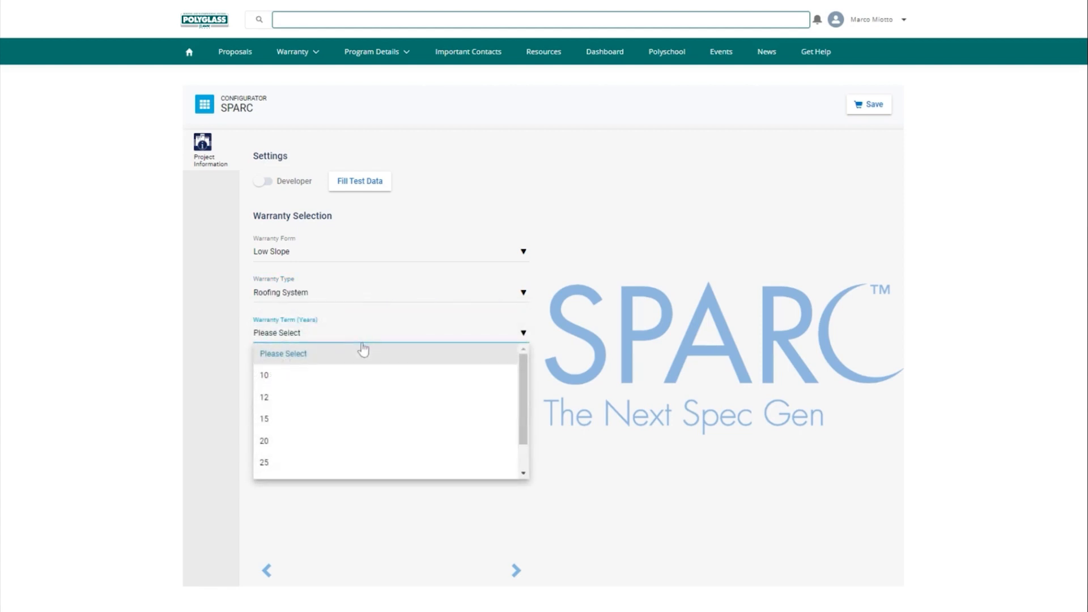
{"action": "scroll", "coordinate": [360, 460], "scroll_direction": "down", "scroll_amount": 1}
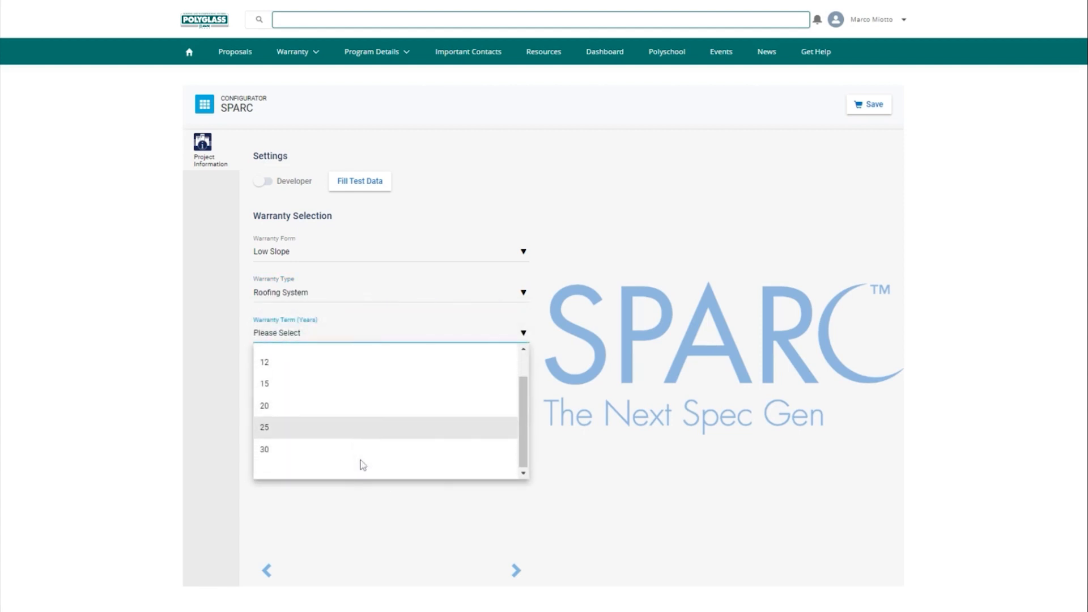
{"action": "scroll", "coordinate": [361, 456], "scroll_direction": "up", "scroll_amount": 1}
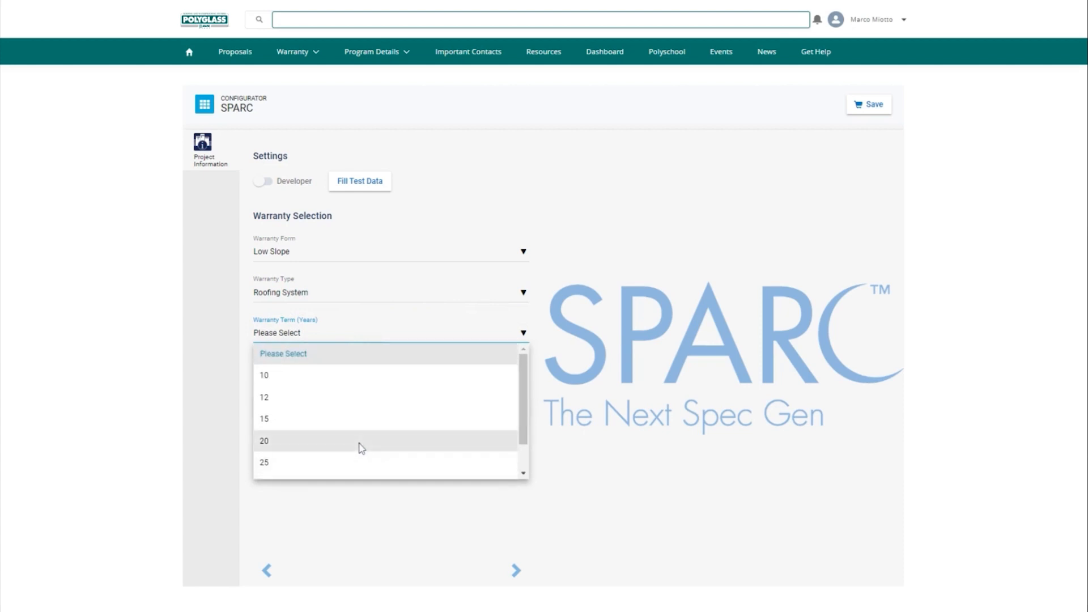
{"action": "left_click", "coordinate": [361, 447]}
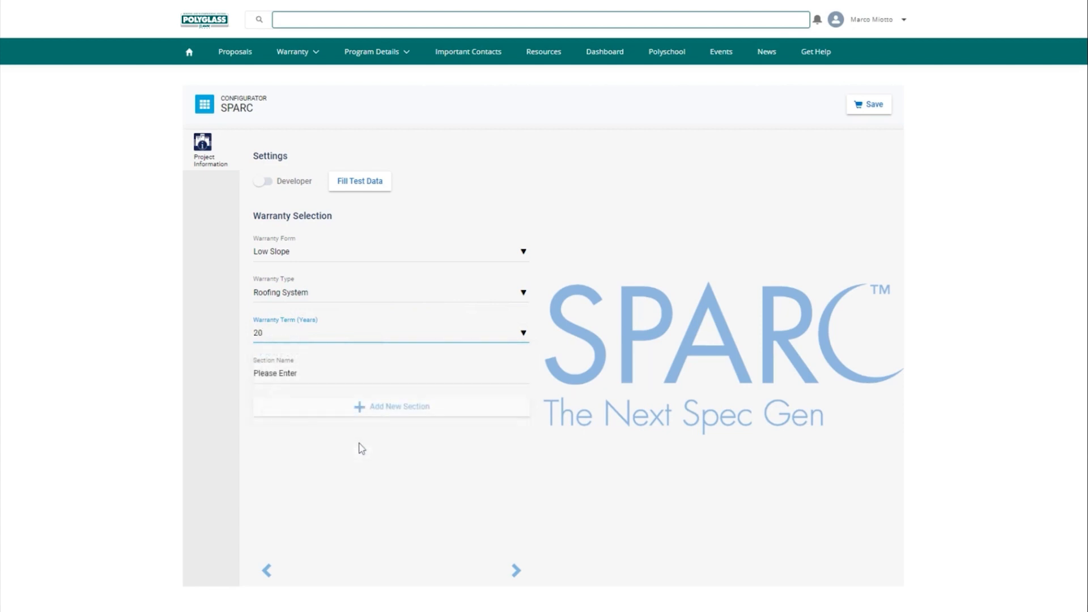
Step: Add a new roof section named "Main Building"
{"action": "left_click_drag", "start_coordinate": [310, 374], "coordinate": [252, 374]}
{"action": "type", "text": "Main Building"}
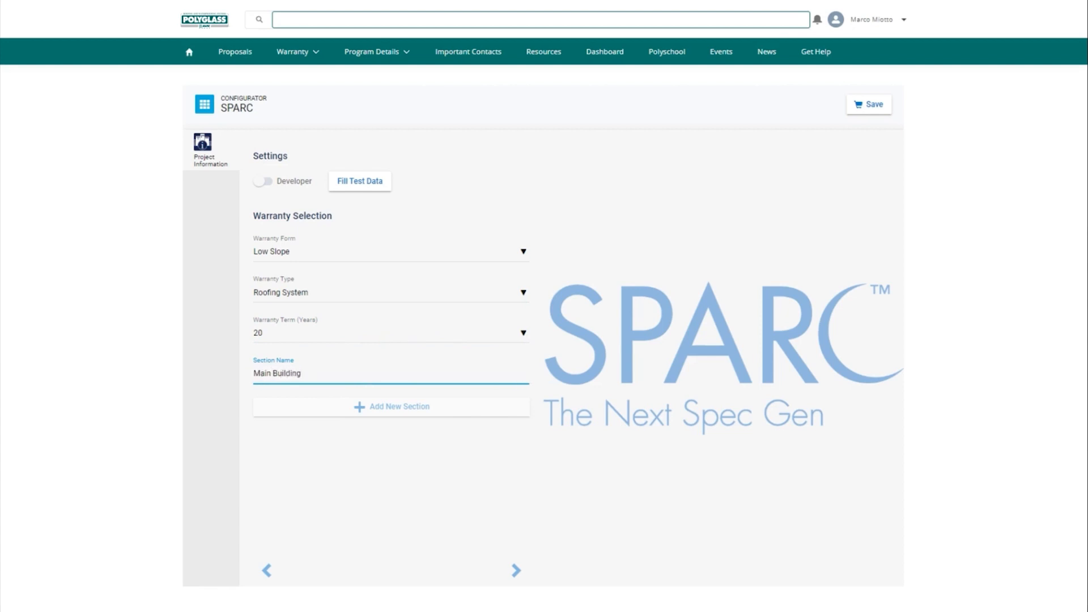
{"action": "left_click", "coordinate": [403, 418]}
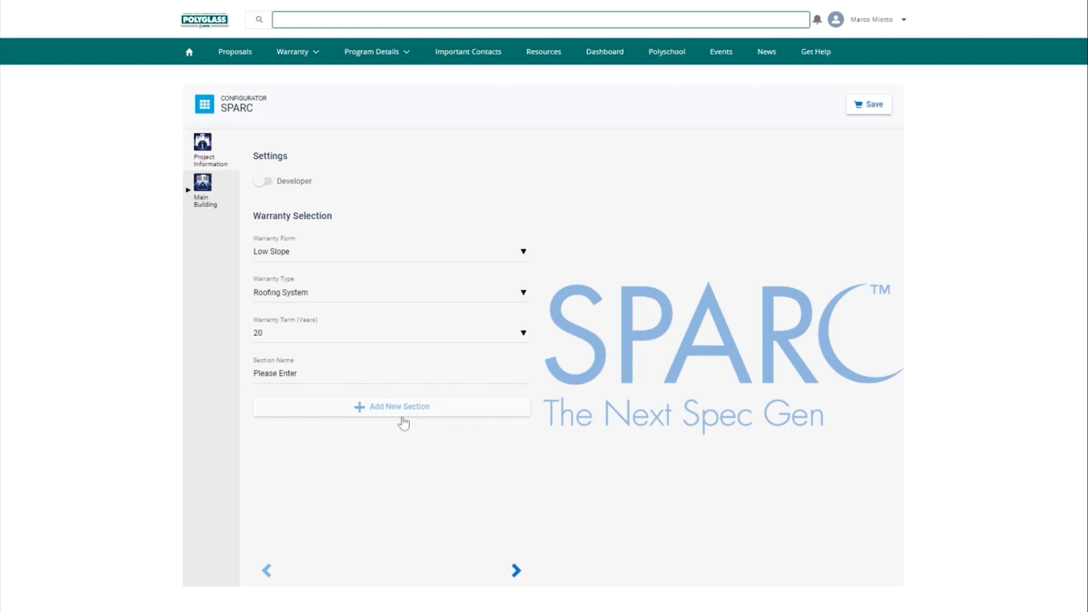
Step: Set the UL Class rating to UL Class A rating in the Main Building's codes and references
{"action": "left_click", "coordinate": [516, 571]}
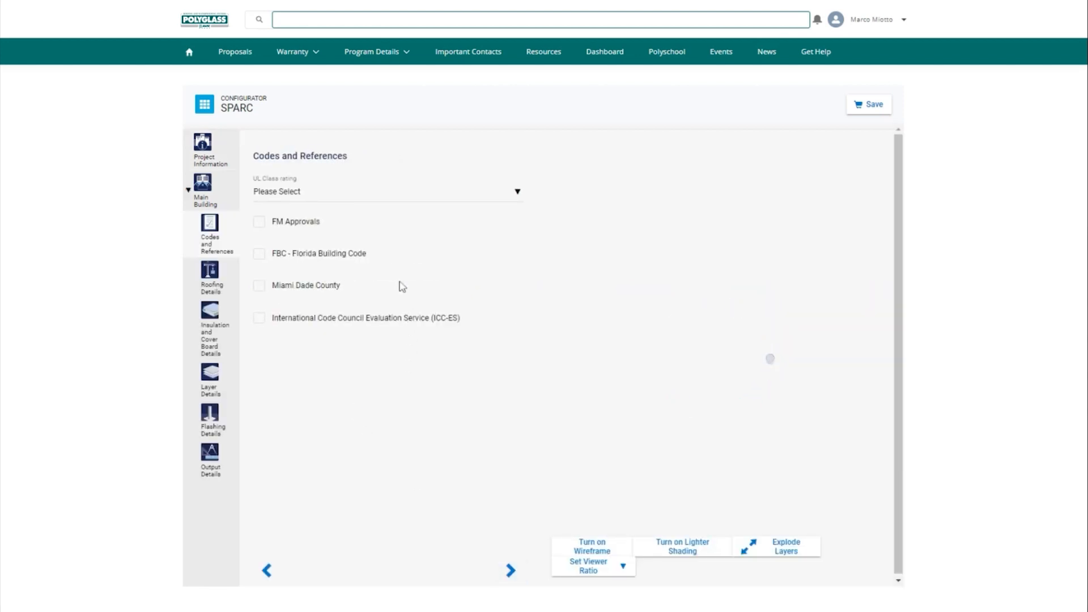
{"action": "left_click", "coordinate": [400, 199]}
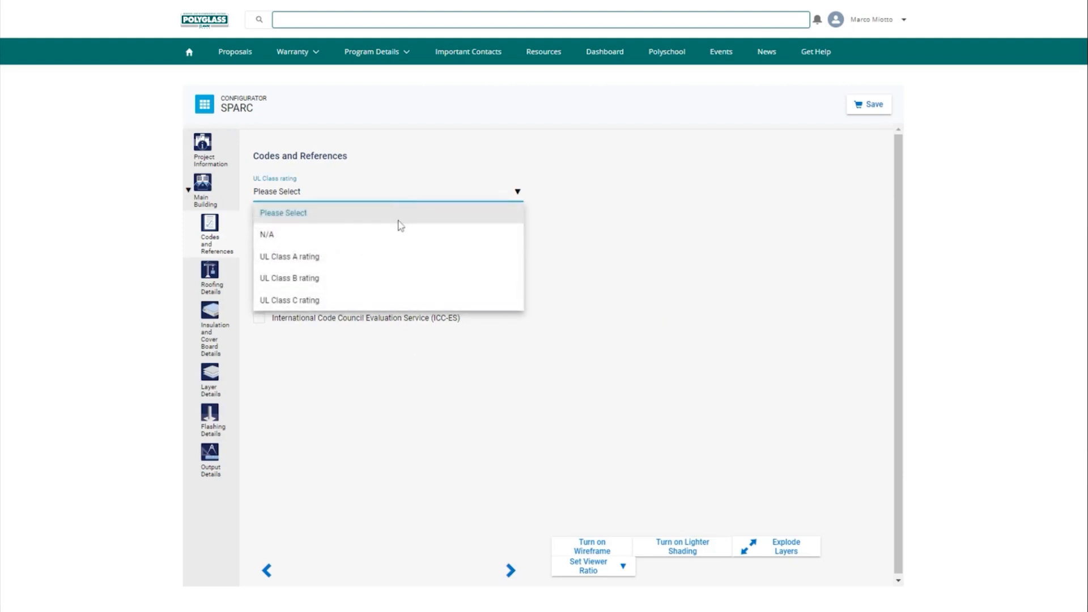
{"action": "left_click", "coordinate": [384, 261]}
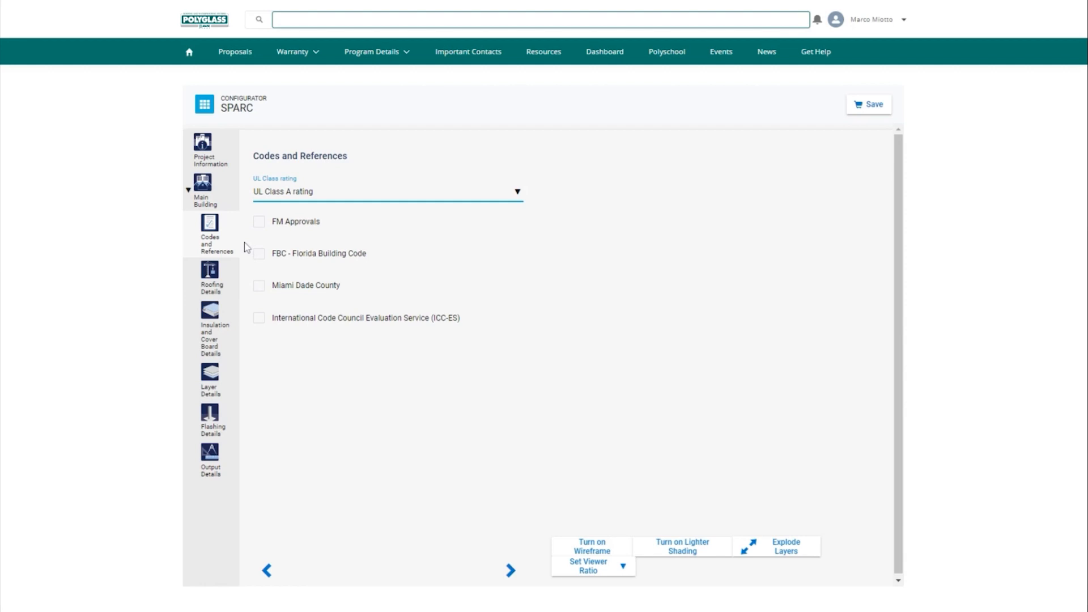
Step: In the roofing details, set the installation type to Removal and Replacement and the deck type to Steel
{"action": "left_click", "coordinate": [210, 276]}
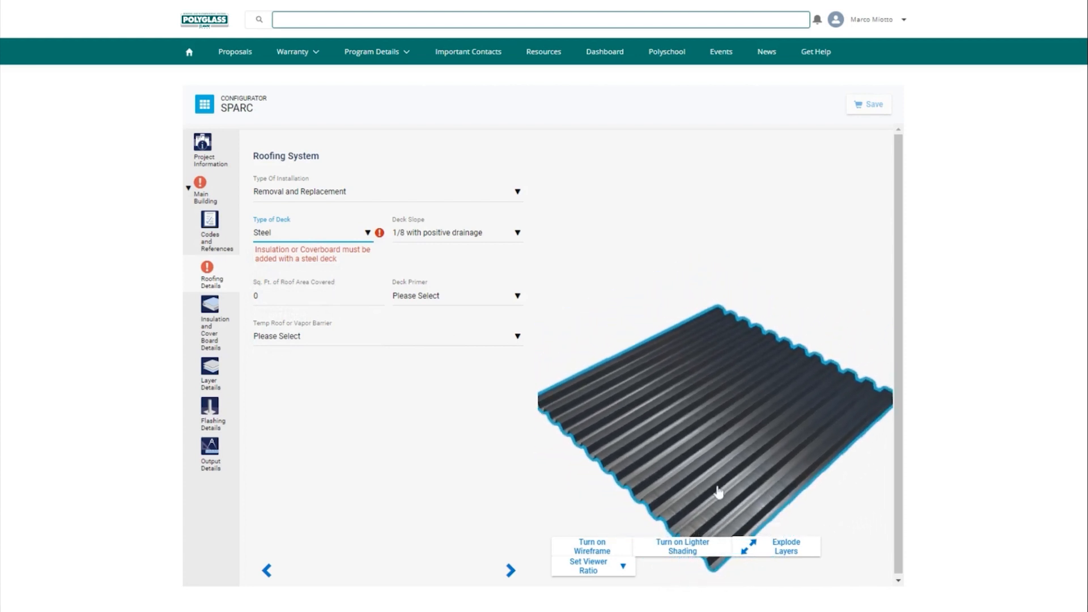
{"action": "left_click_drag", "start_coordinate": [704, 472], "coordinate": [765, 469]}
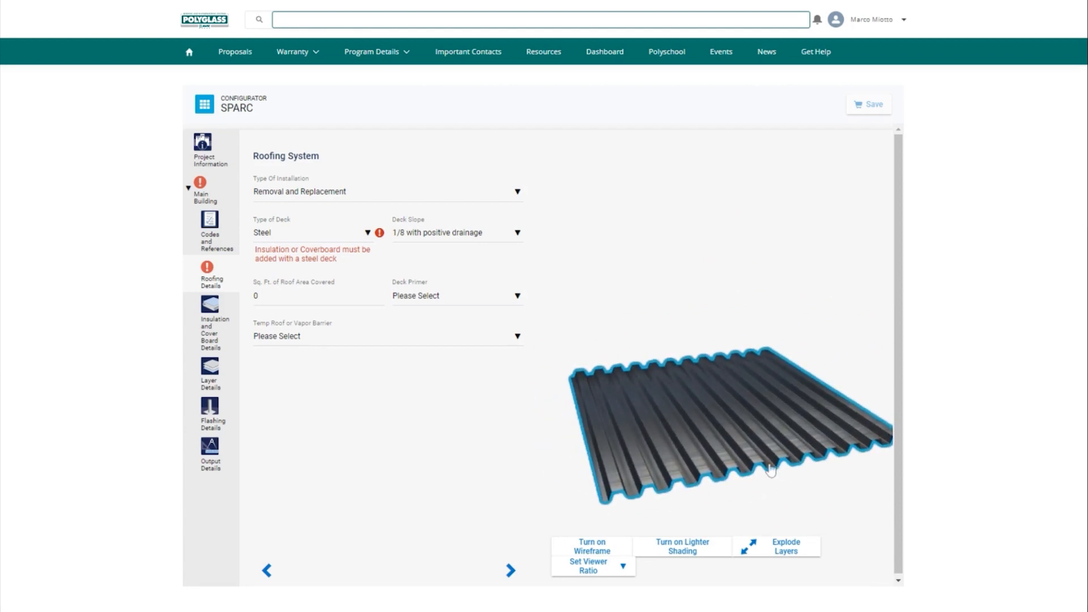
Step: Try Plywood as the type of deck
{"action": "left_click", "coordinate": [366, 233]}
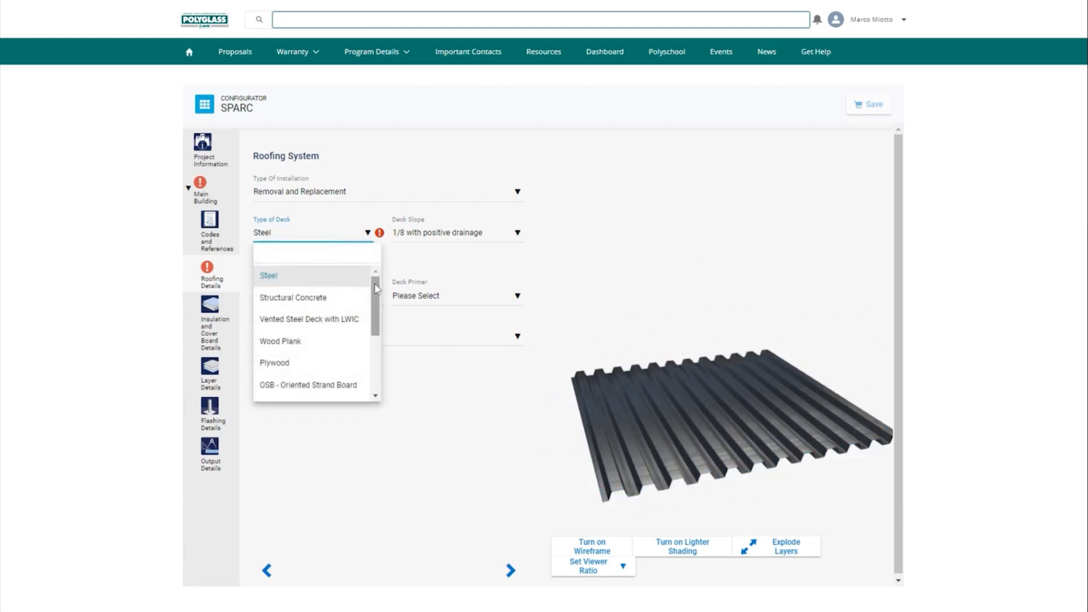
{"action": "left_click_drag", "start_coordinate": [375, 283], "coordinate": [379, 301]}
{"action": "left_click", "coordinate": [332, 343]}
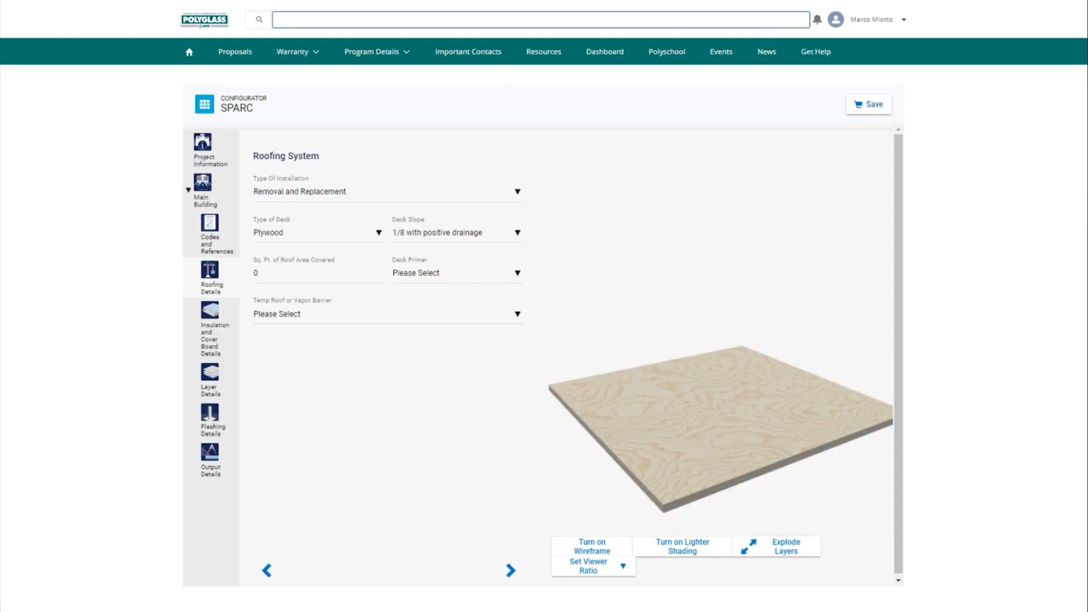
Step: Set the type of deck to Structural Concrete
{"action": "left_click", "coordinate": [372, 242]}
{"action": "scroll", "coordinate": [382, 361], "scroll_direction": "down", "scroll_amount": 3}
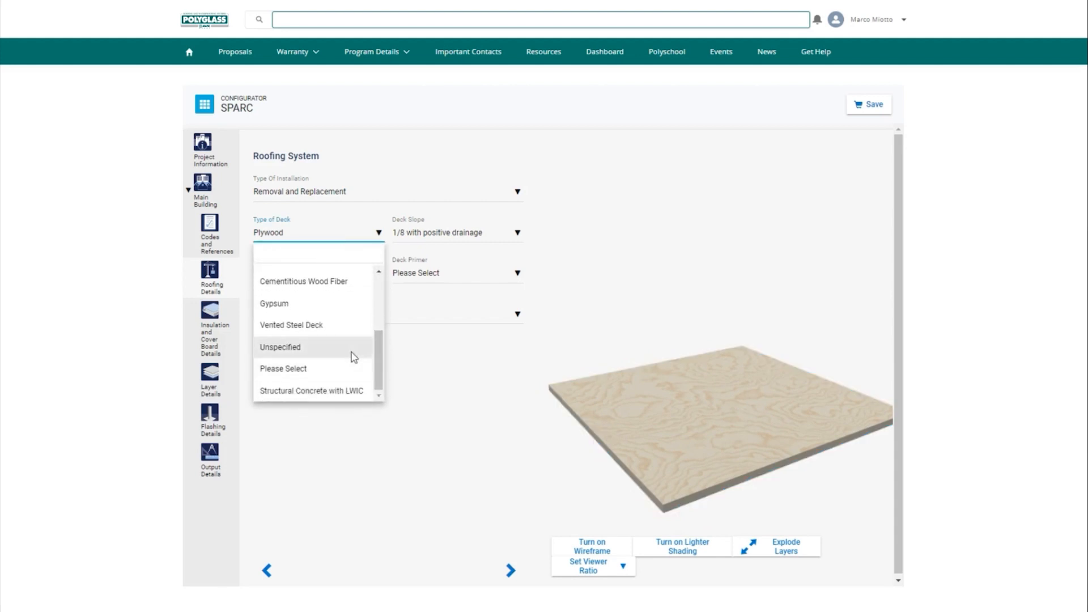
{"action": "scroll", "coordinate": [349, 301], "scroll_direction": "up", "scroll_amount": 4}
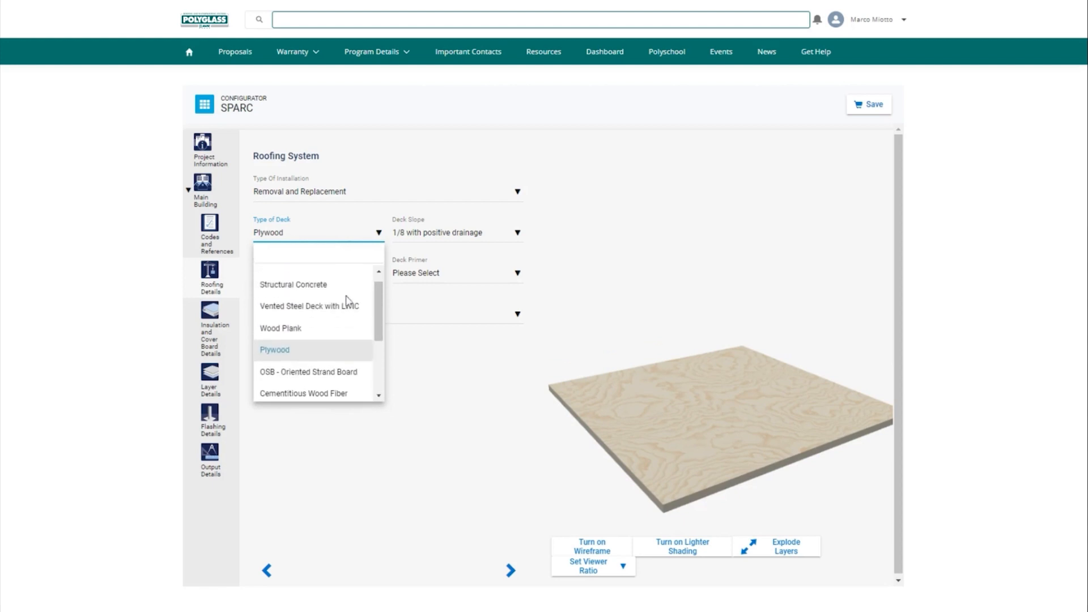
{"action": "left_click", "coordinate": [347, 297]}
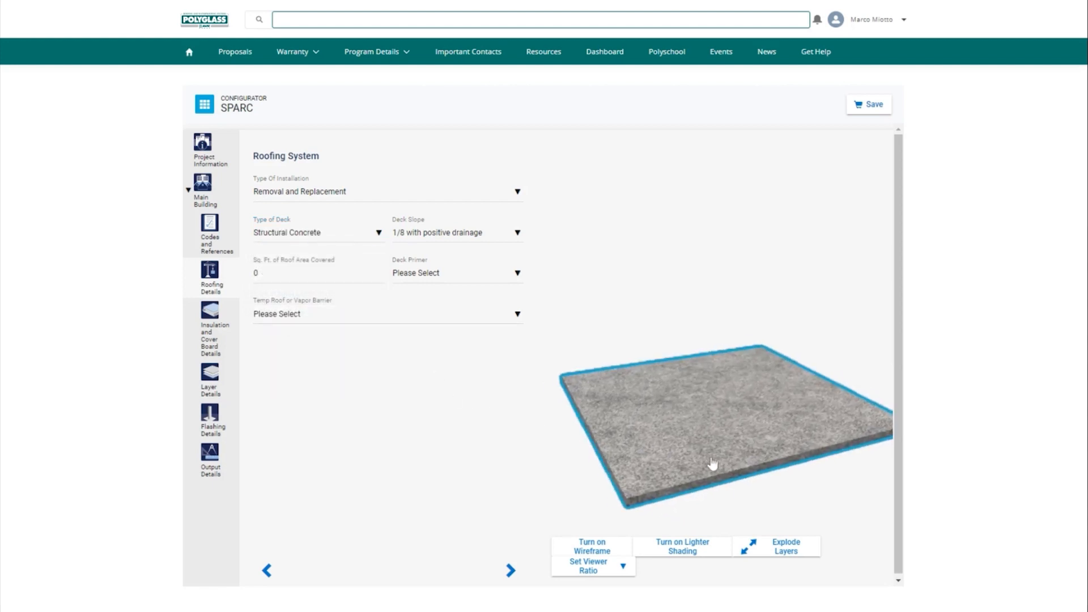
Step: Set the deck slope to Flat, the covered roof area to 50000 sq. ft. and the deck primer to PG100
{"action": "left_click", "coordinate": [444, 237]}
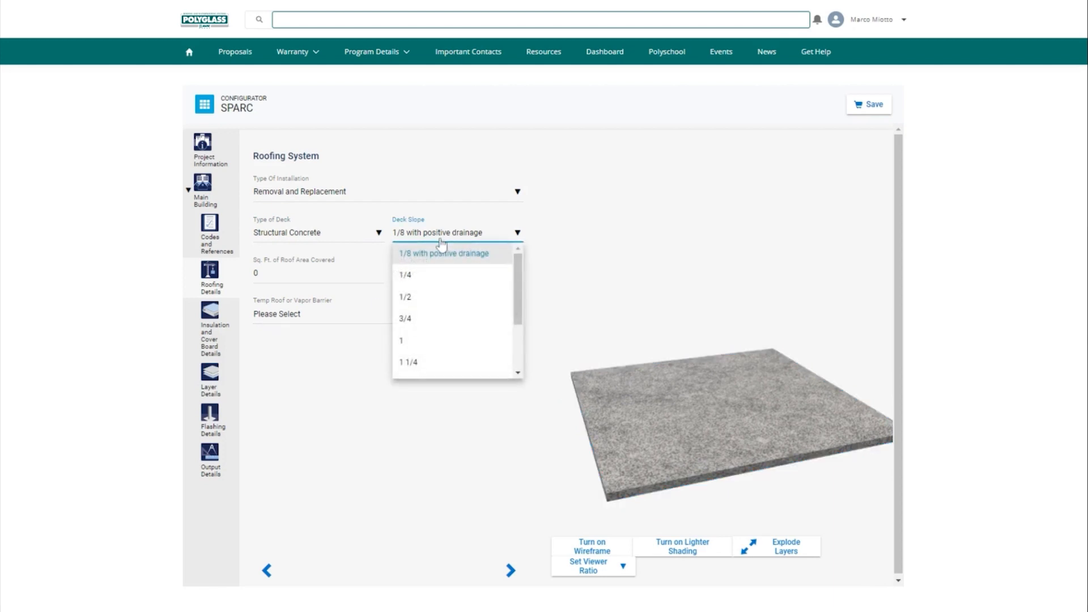
{"action": "left_click_drag", "start_coordinate": [515, 290], "coordinate": [521, 348]}
{"action": "left_click", "coordinate": [466, 369]}
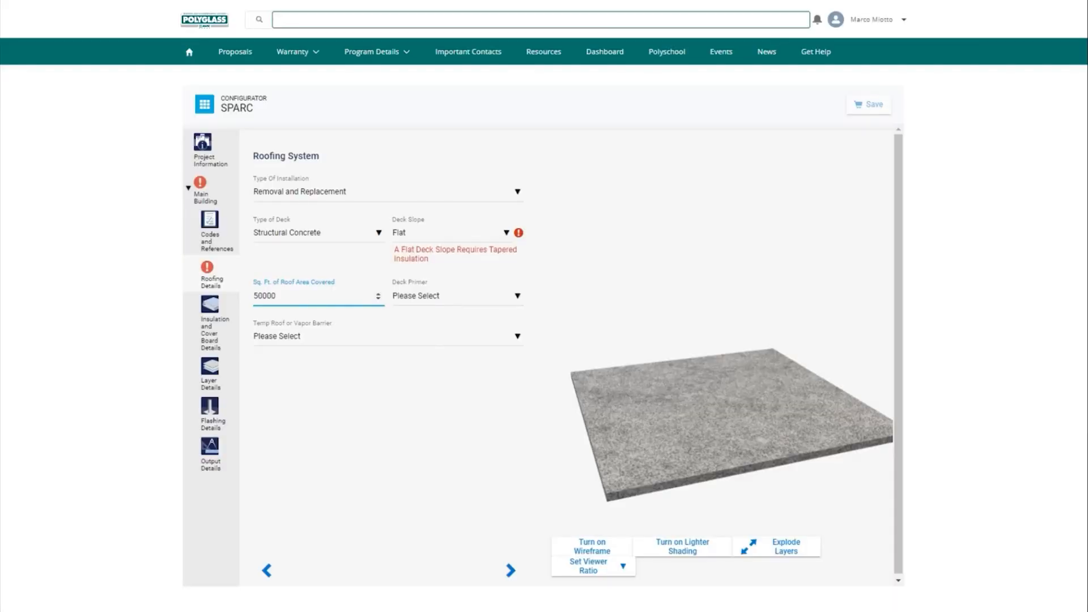
{"action": "left_click", "coordinate": [449, 299]}
{"action": "left_click", "coordinate": [447, 322]}
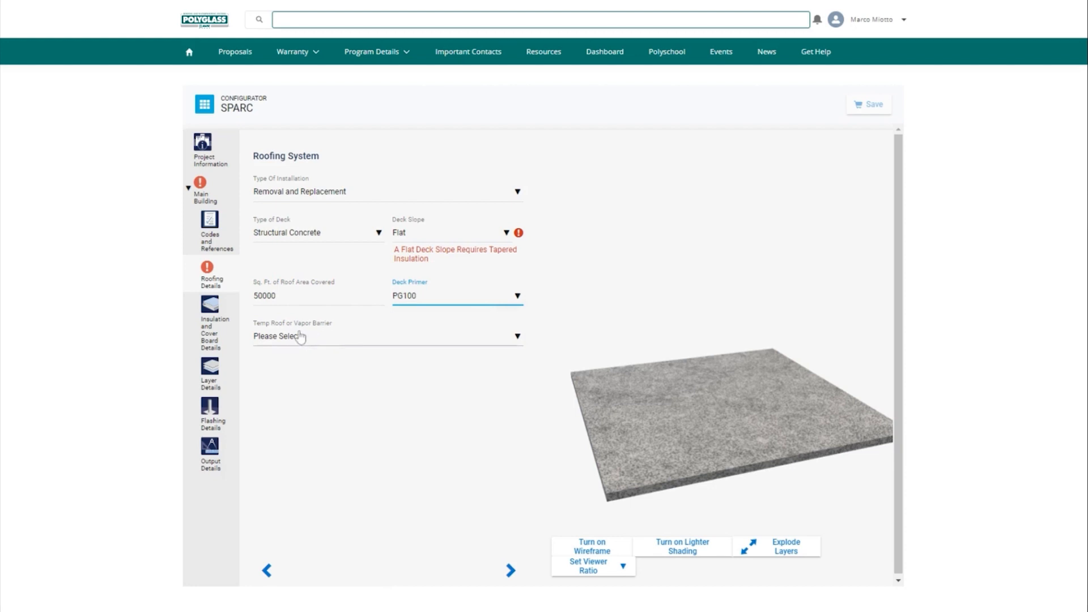
Step: Include a temp roof or vapor barrier applied by Heat Weld, of type SBS, using the Elastoflex S6 product
{"action": "left_click", "coordinate": [510, 343]}
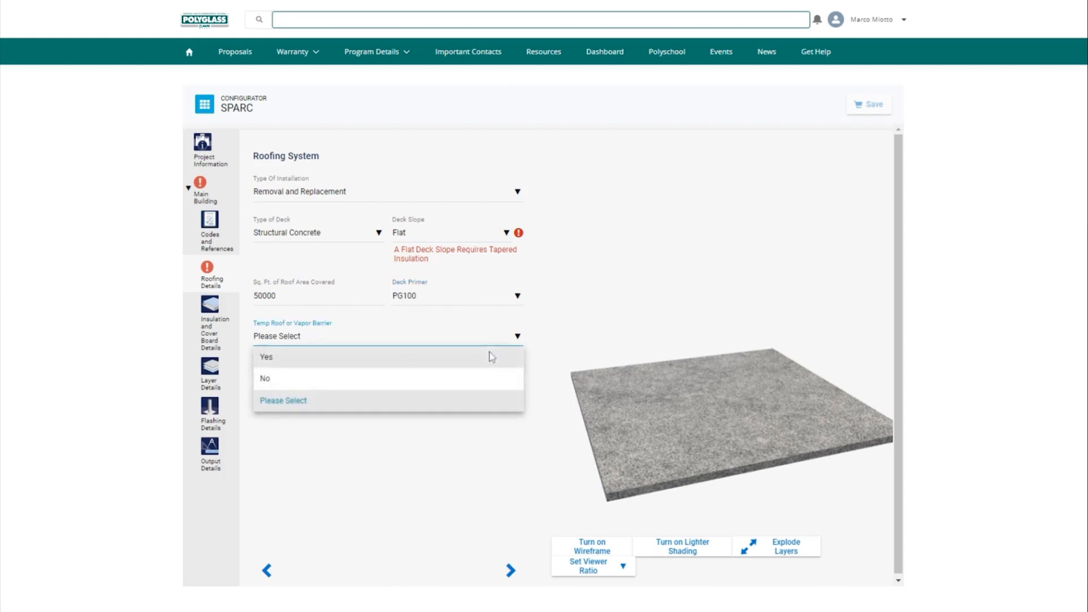
{"action": "left_click", "coordinate": [491, 357]}
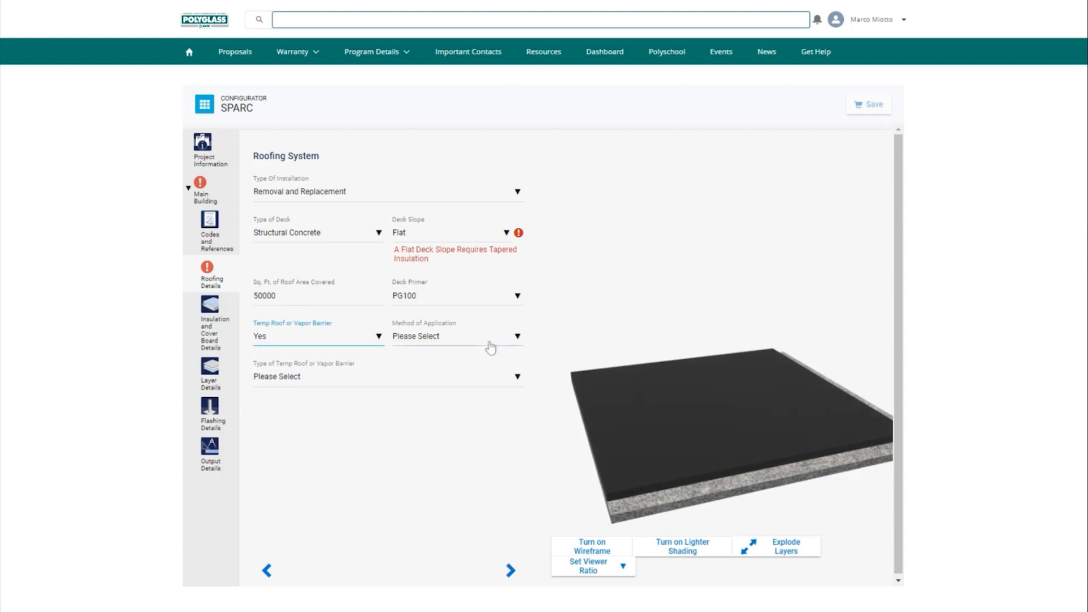
{"action": "left_click", "coordinate": [491, 347]}
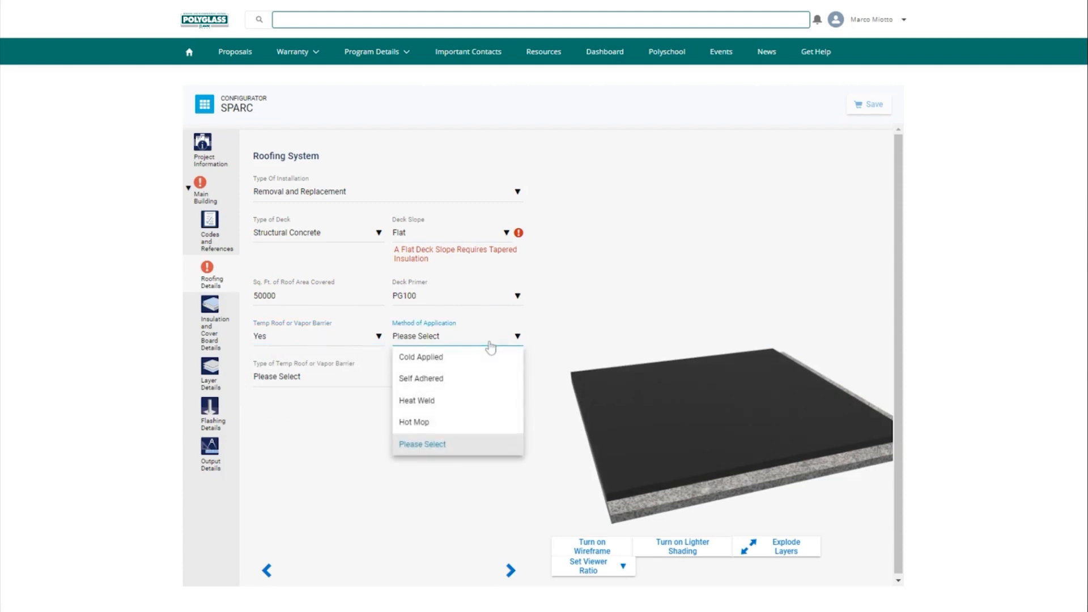
{"action": "left_click", "coordinate": [478, 405]}
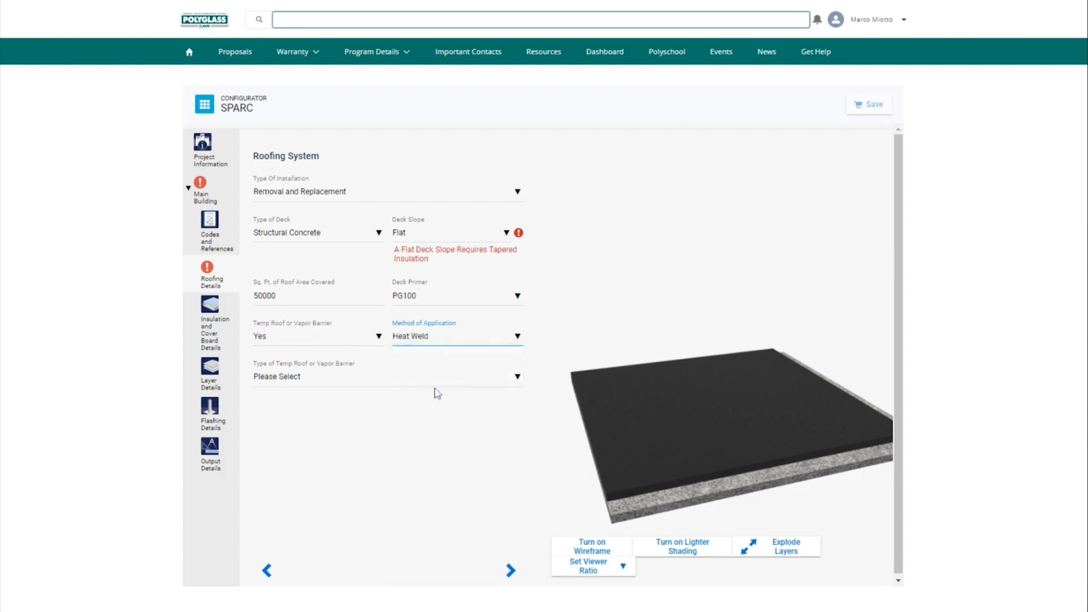
{"action": "left_click", "coordinate": [345, 383]}
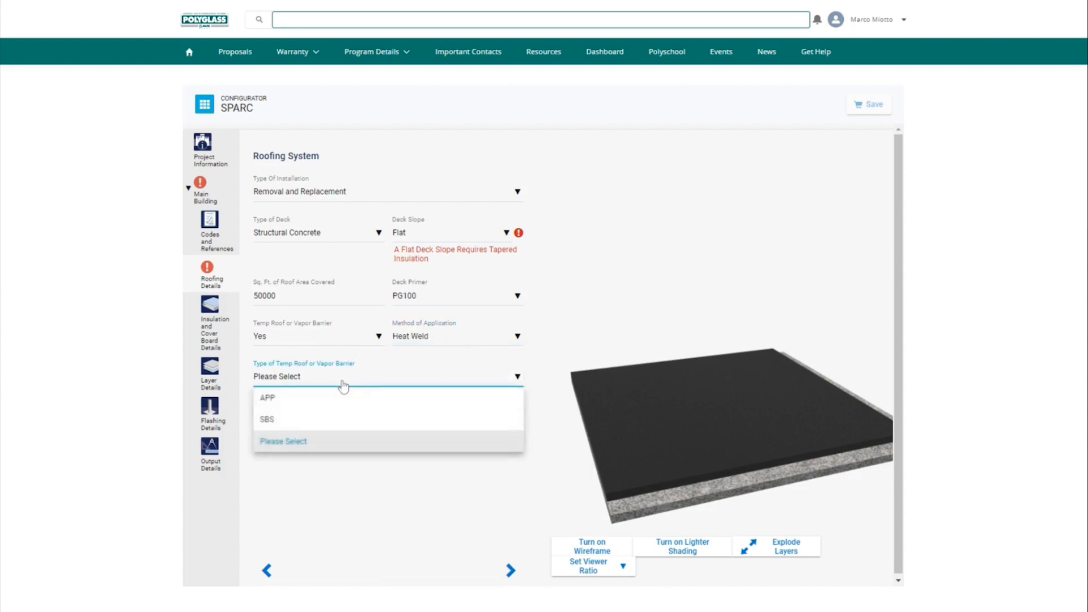
{"action": "left_click", "coordinate": [333, 397]}
{"action": "left_click", "coordinate": [336, 418]}
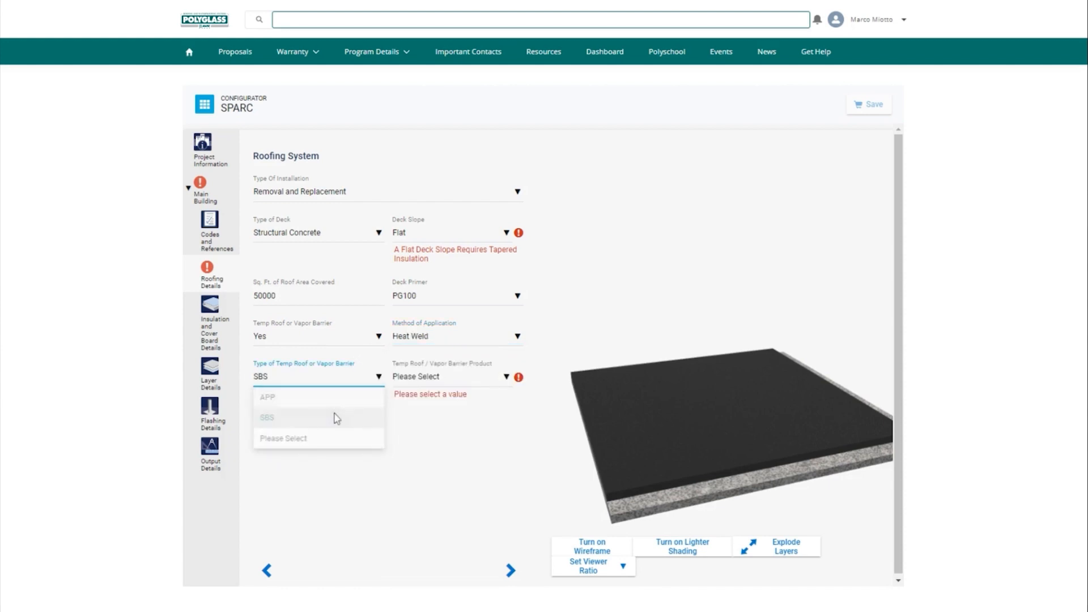
{"action": "left_click", "coordinate": [452, 386]}
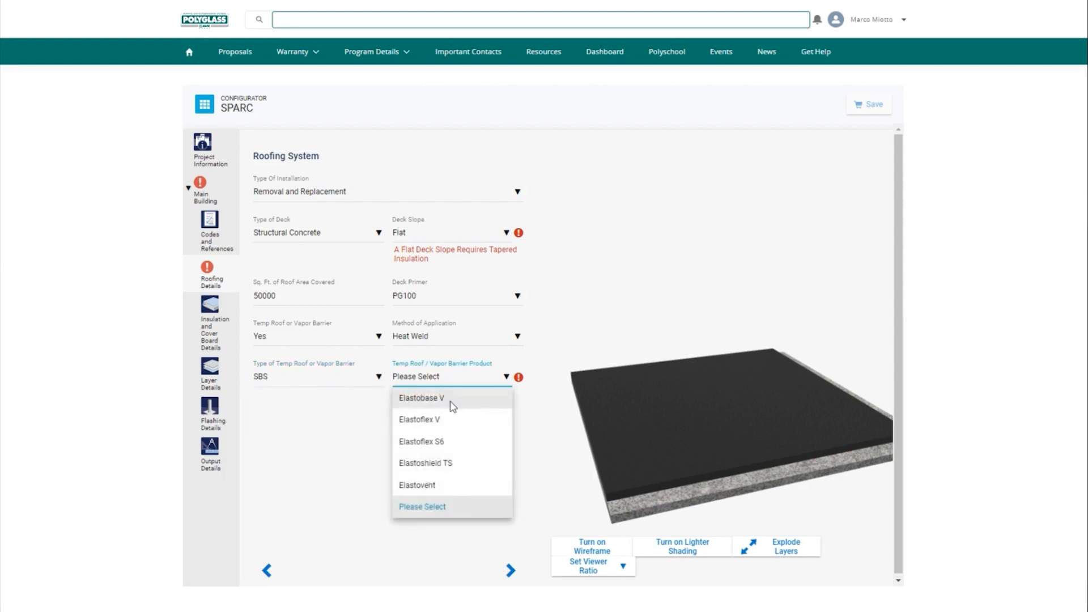
{"action": "left_click", "coordinate": [450, 442]}
{"action": "left_click_drag", "start_coordinate": [666, 476], "coordinate": [578, 468]}
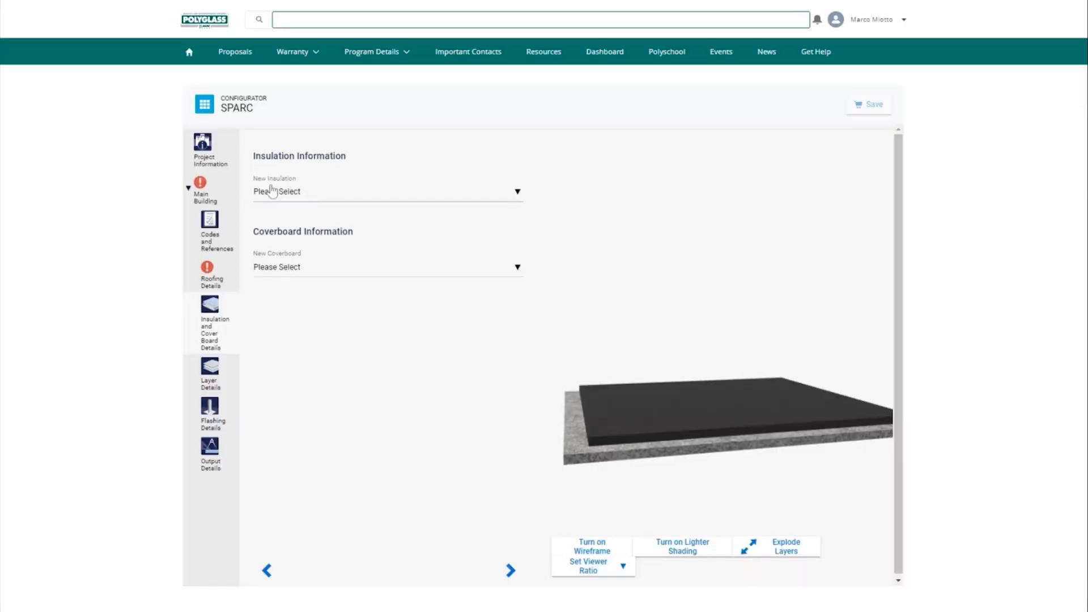
Step: Include new insulation in the Main Building's insulation and cover board details
{"action": "left_click", "coordinate": [325, 194]}
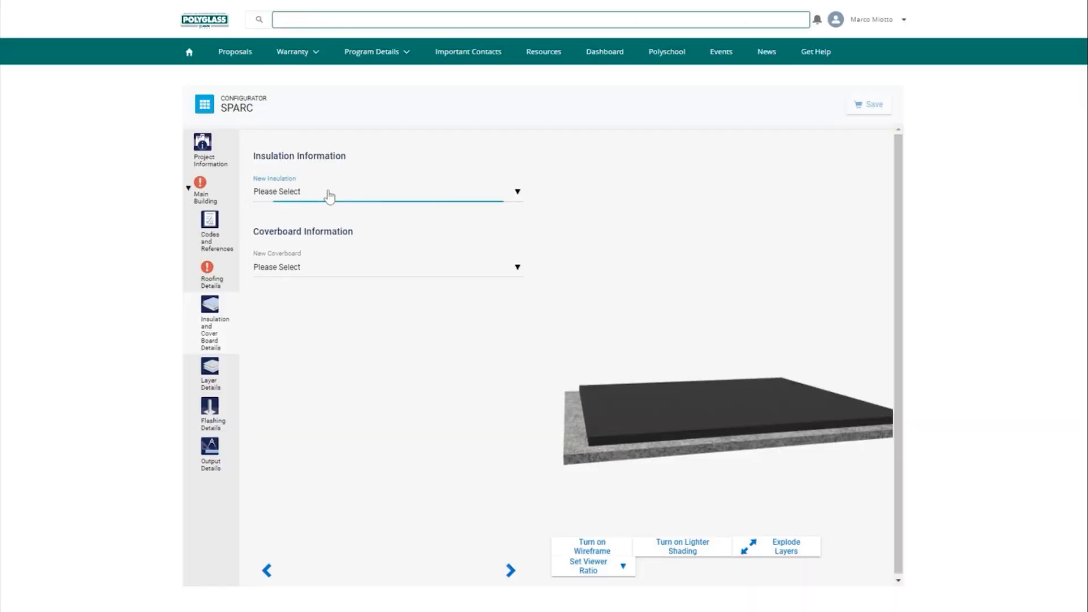
{"action": "left_click", "coordinate": [326, 211]}
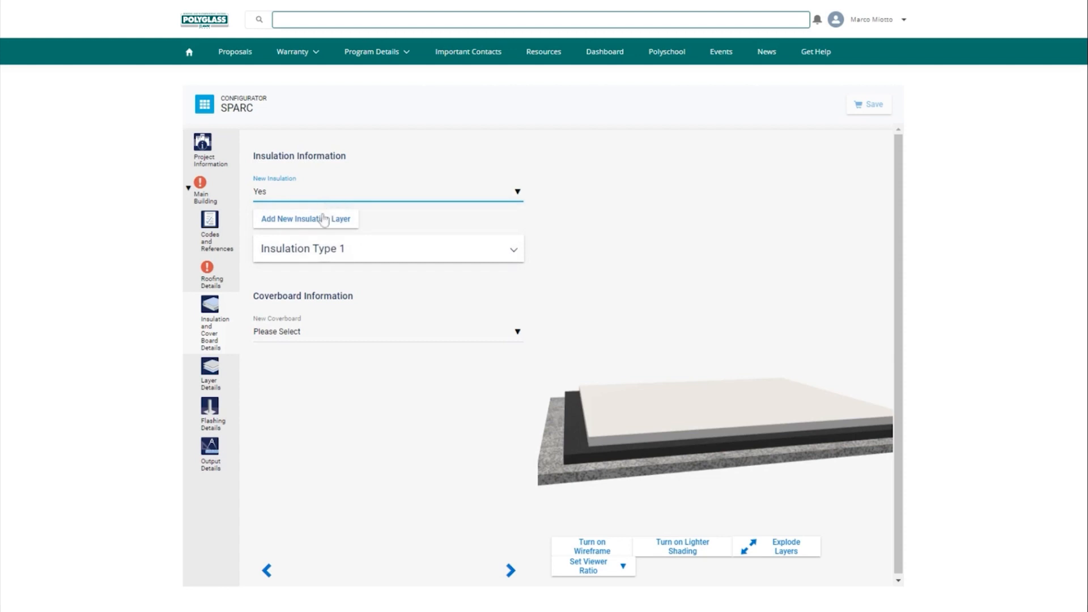
Step: Set Insulation Type 1 to Polytherm with Foam Adhered attachment, a thickness of 2 in and 1 layer
{"action": "left_click", "coordinate": [366, 260]}
{"action": "left_click", "coordinate": [349, 302]}
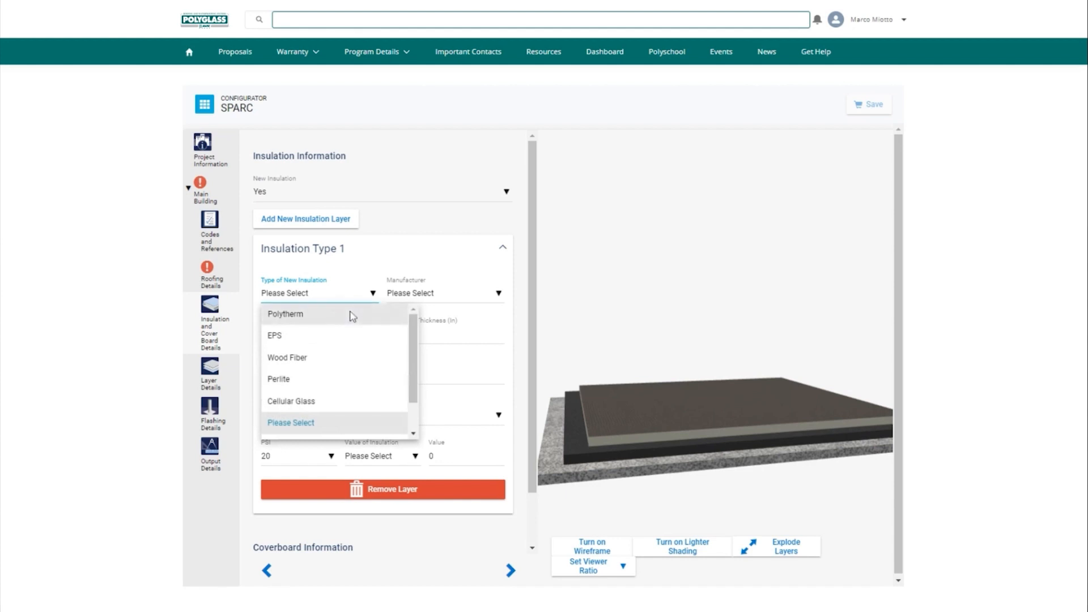
{"action": "left_click", "coordinate": [353, 317]}
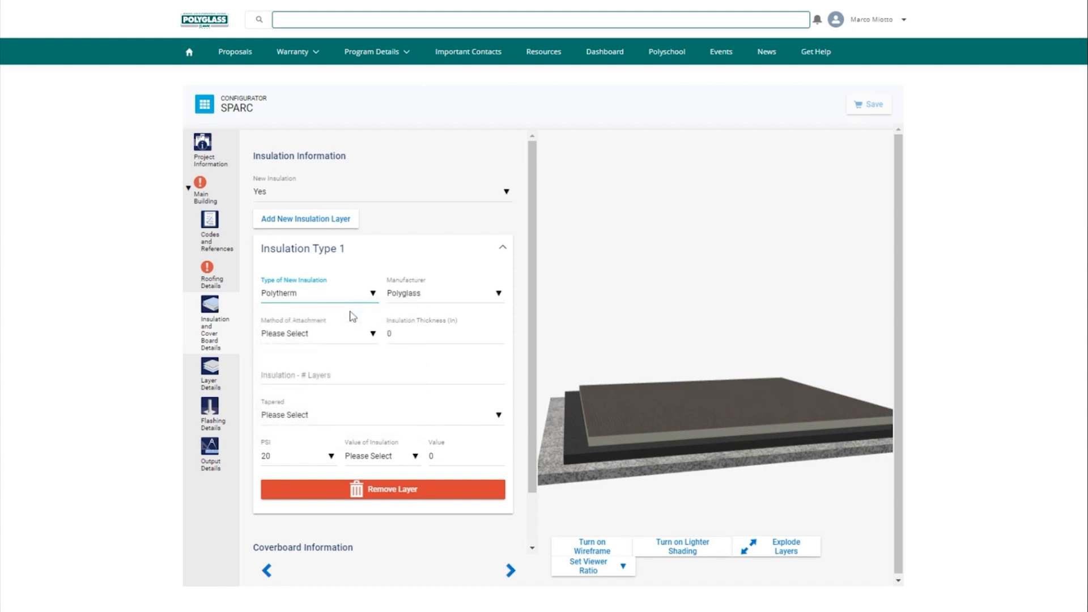
{"action": "left_click", "coordinate": [339, 338]}
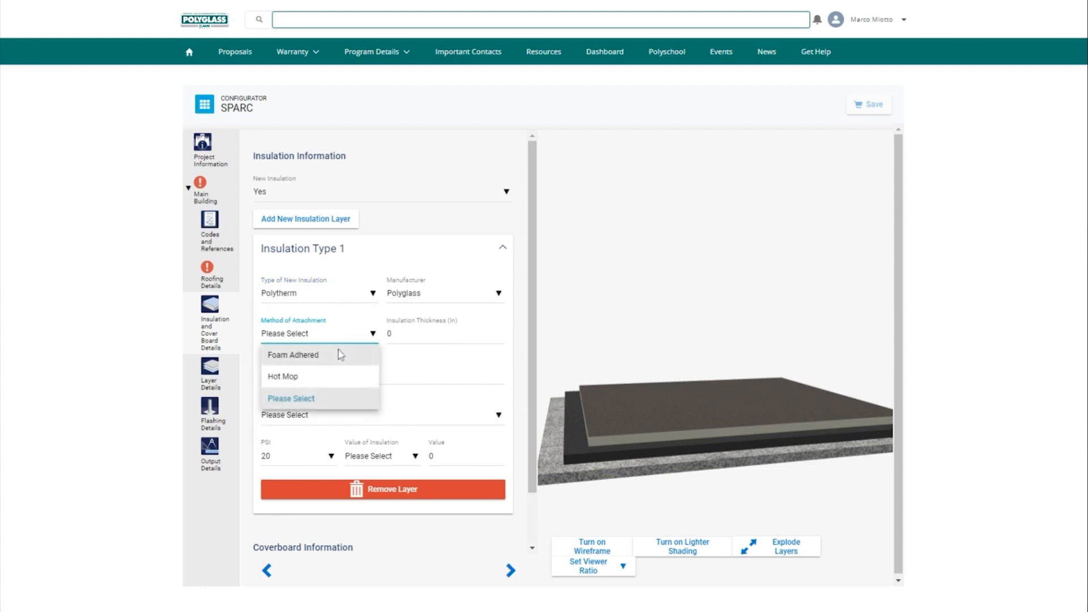
{"action": "left_click", "coordinate": [340, 354]}
{"action": "left_click", "coordinate": [412, 333]}
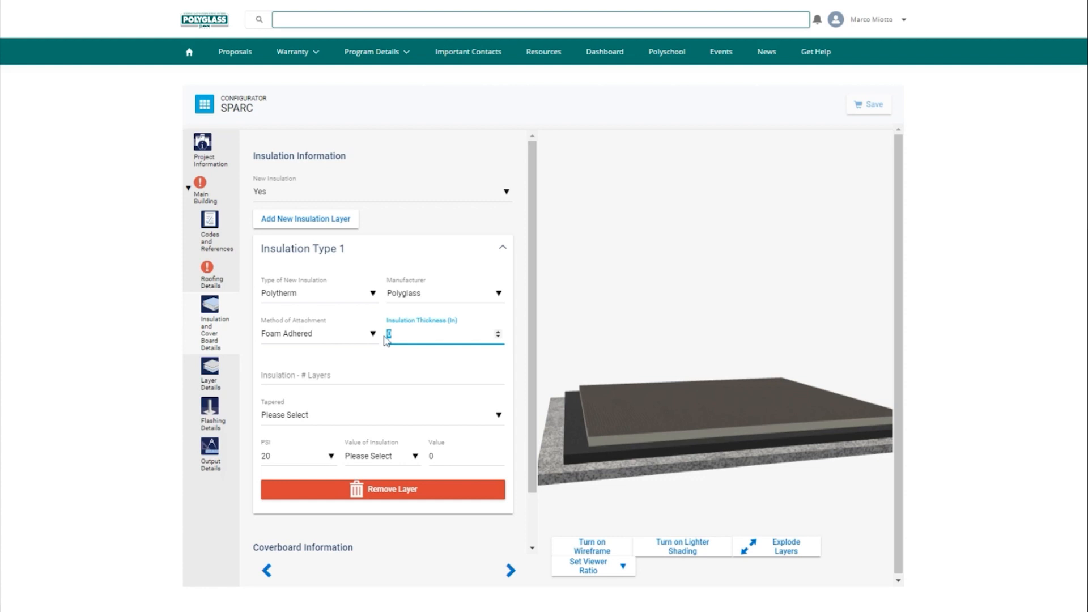
{"action": "left_click", "coordinate": [355, 363]}
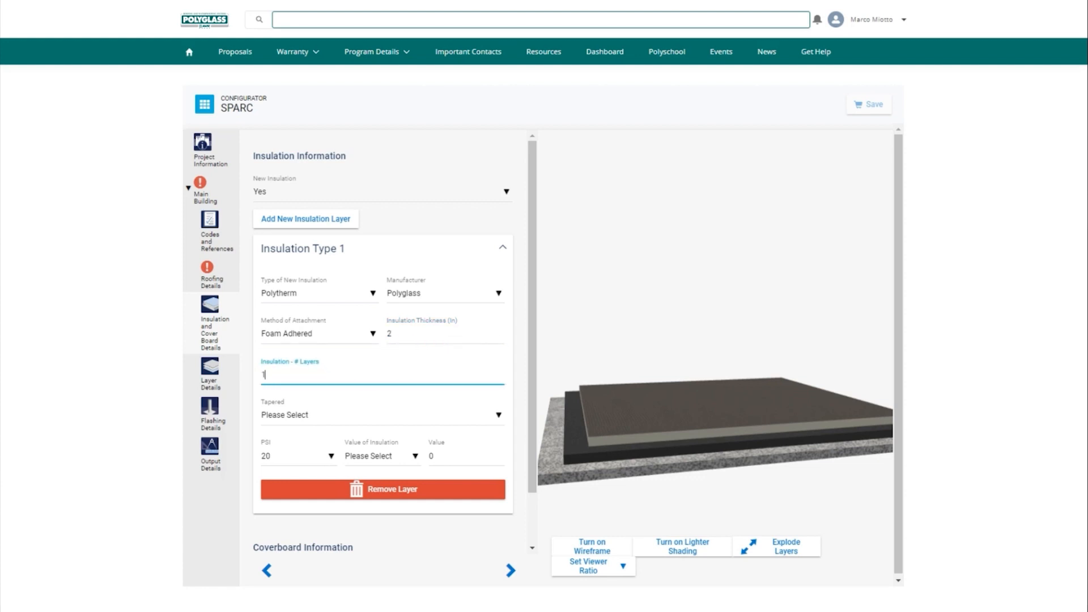
Step: Make the Polytherm insulation tapered with a 1/4" slope and give it an Average R Value of 25
{"action": "left_click", "coordinate": [349, 418]}
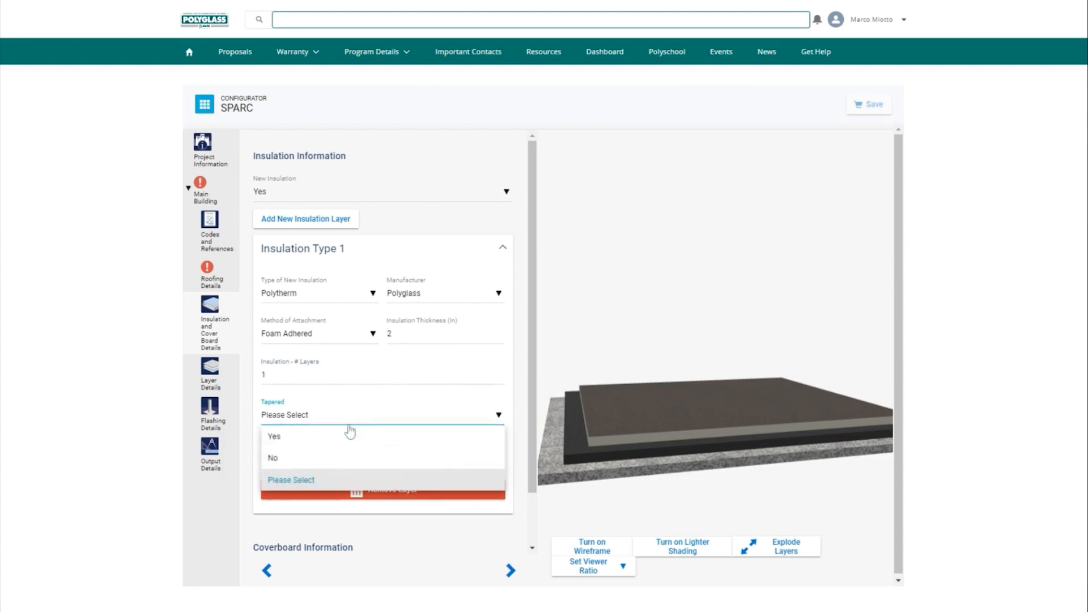
{"action": "left_click", "coordinate": [351, 434]}
{"action": "left_click", "coordinate": [460, 421]}
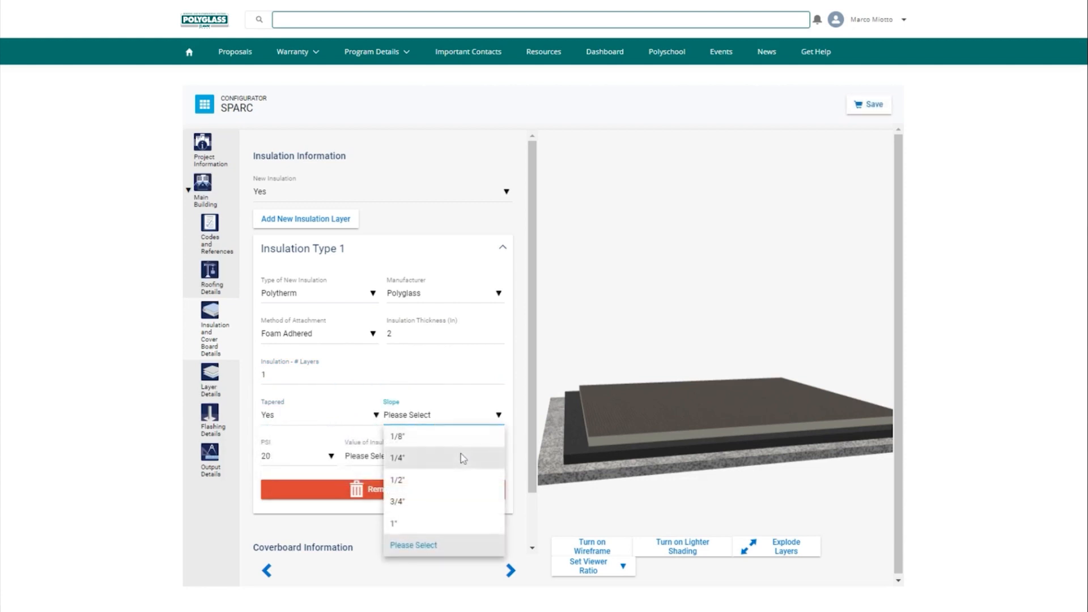
{"action": "left_click", "coordinate": [461, 458]}
{"action": "left_click", "coordinate": [399, 461]}
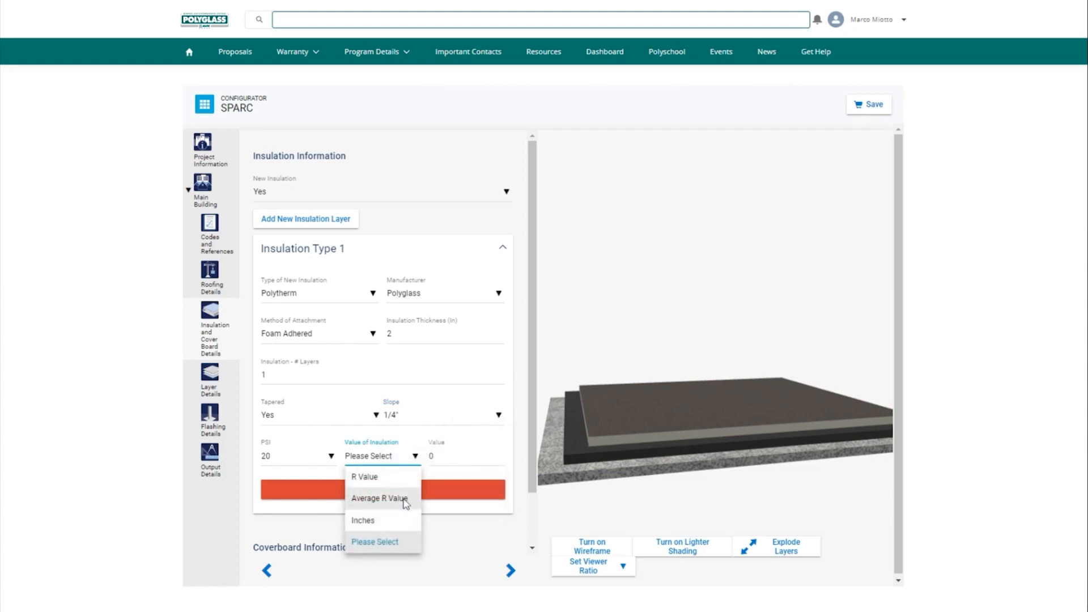
{"action": "left_click", "coordinate": [405, 500]}
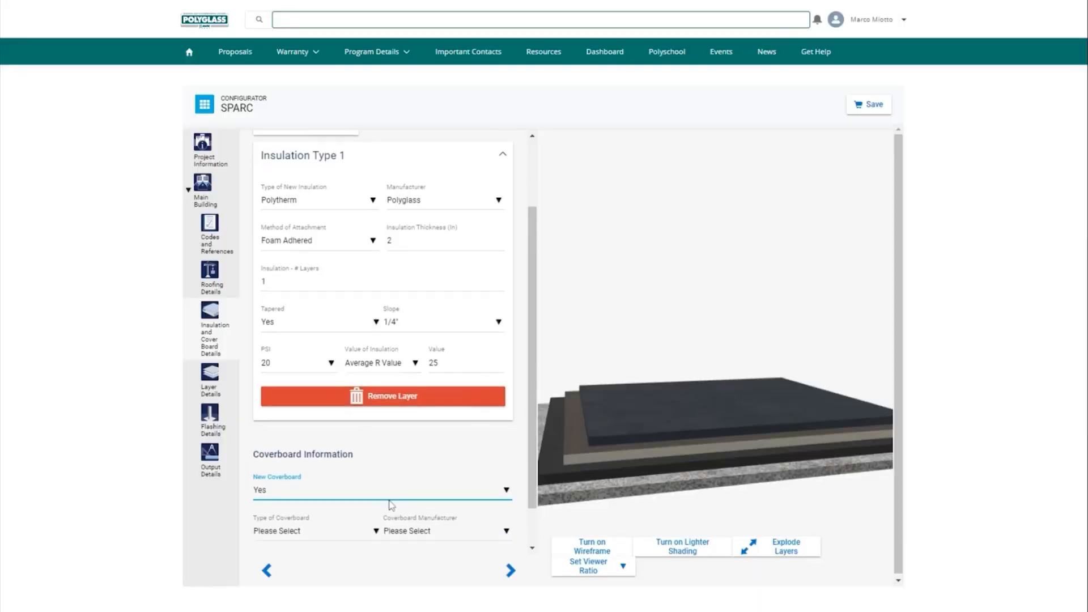
Step: Configure the new coverboard as Polytherm HD, 0.5 in thick, with the Foam Adhered method of attachment
{"action": "scroll", "coordinate": [390, 506], "scroll_direction": "down", "scroll_amount": 1}
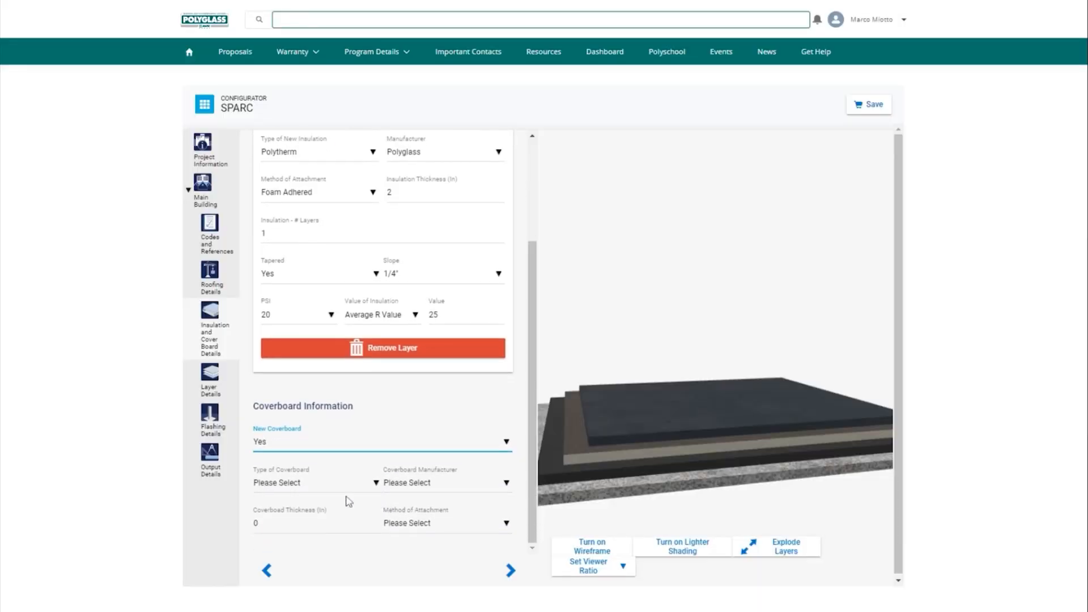
{"action": "left_click", "coordinate": [326, 487]}
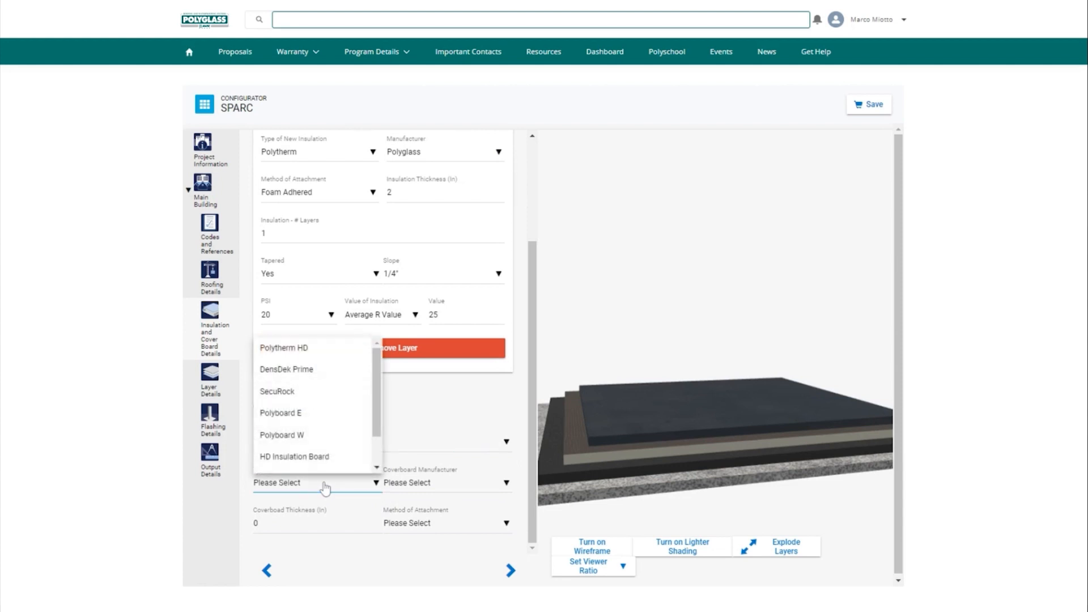
{"action": "scroll", "coordinate": [382, 420], "scroll_direction": "down", "scroll_amount": 2}
{"action": "scroll", "coordinate": [381, 415], "scroll_direction": "up", "scroll_amount": 2}
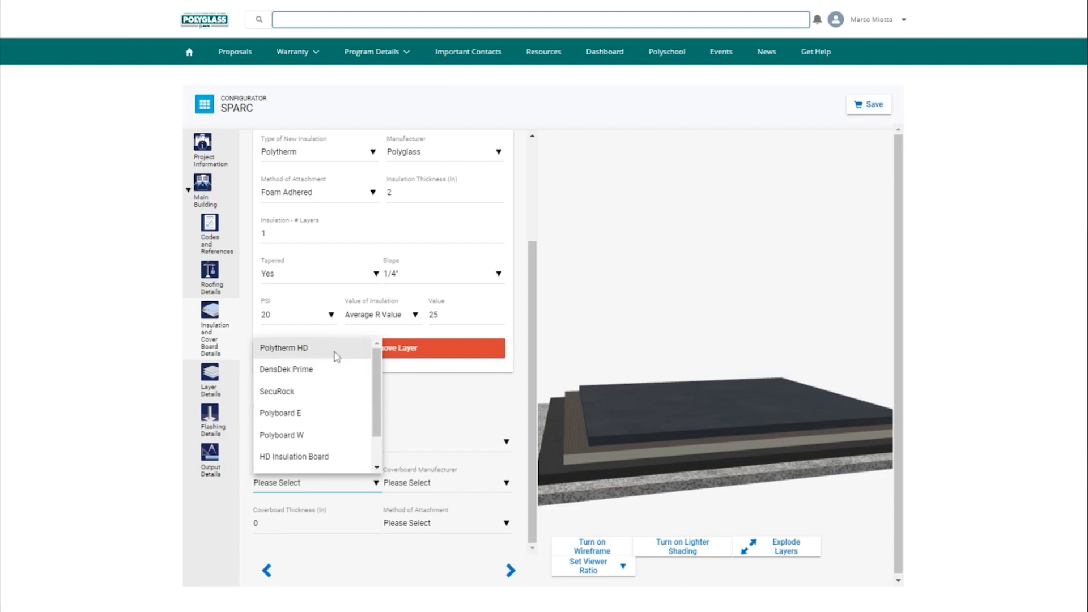
{"action": "left_click", "coordinate": [336, 355]}
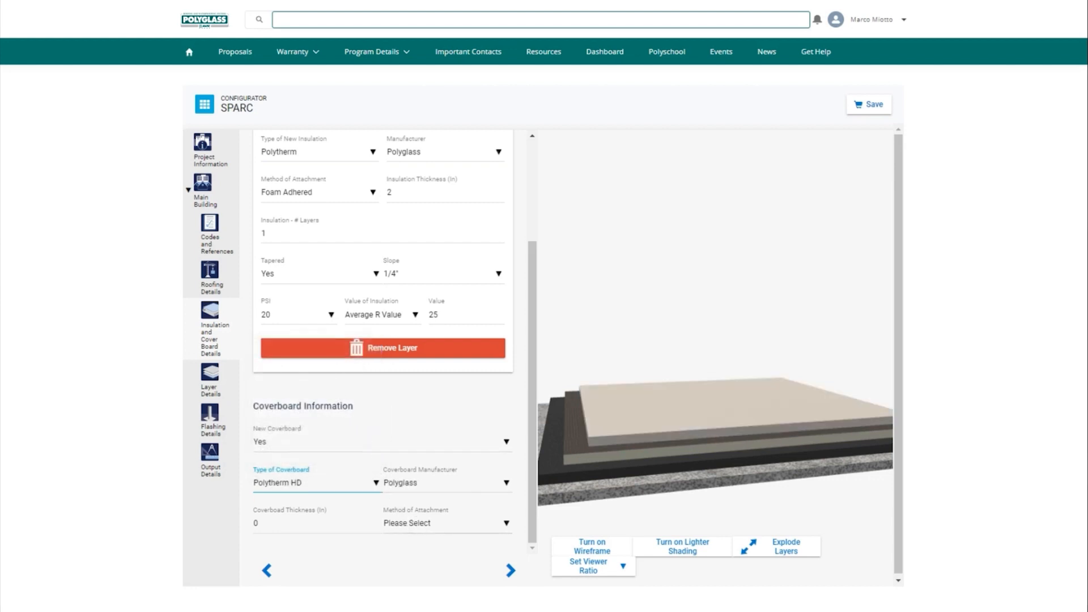
{"action": "left_click", "coordinate": [255, 522]}
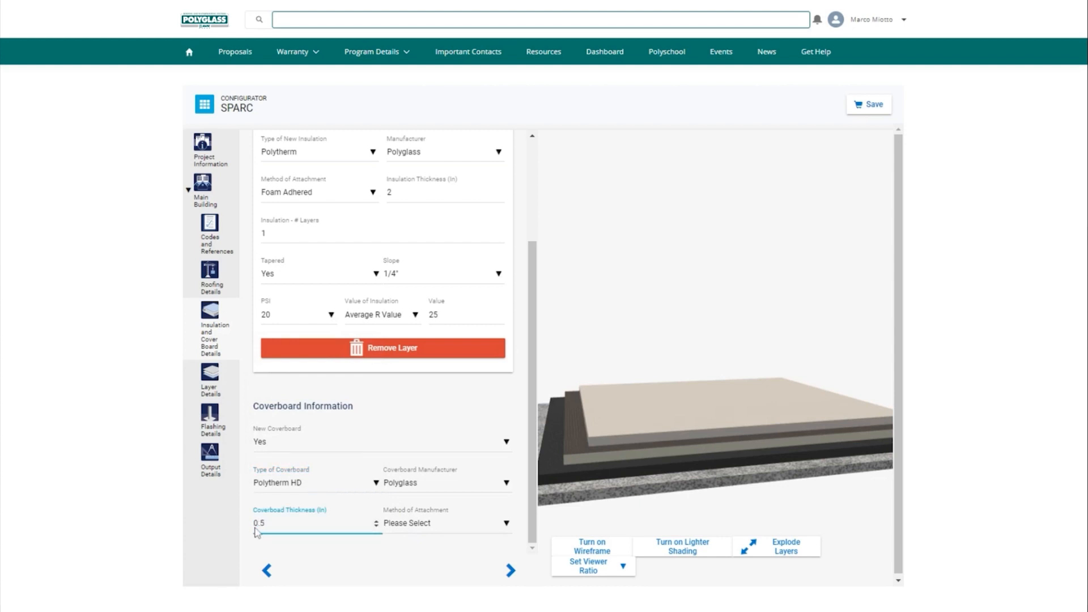
{"action": "type", "text": ".5"}
{"action": "left_click", "coordinate": [438, 522]}
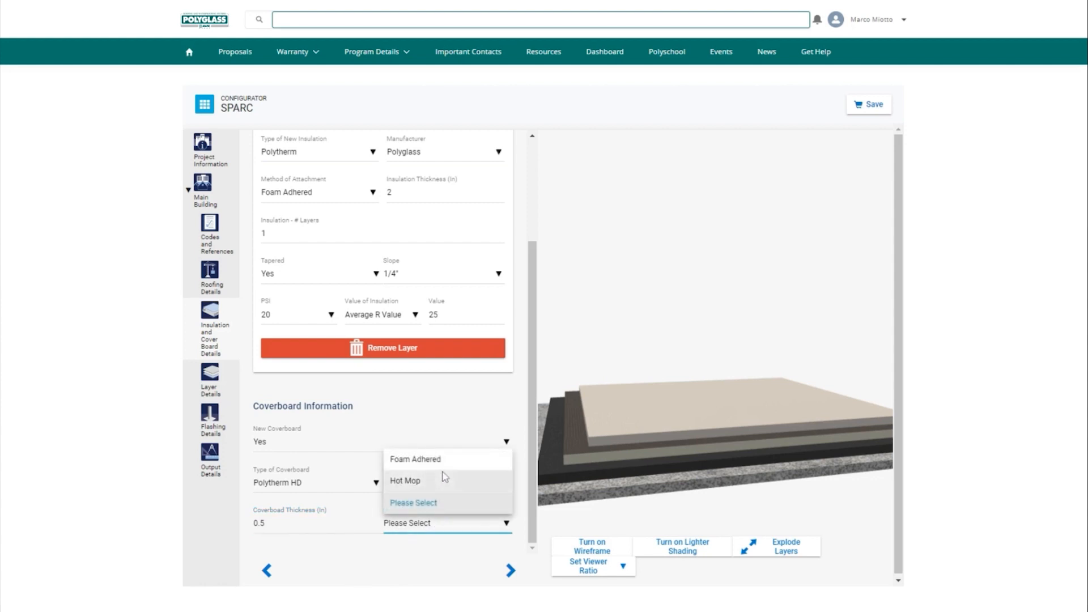
{"action": "left_click", "coordinate": [444, 469]}
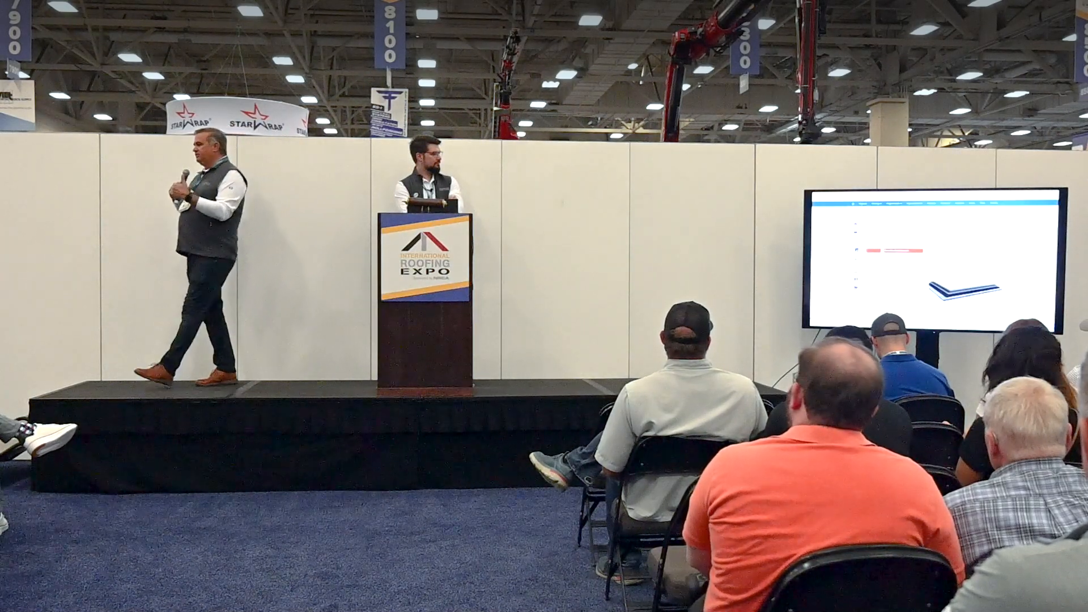
Step: Add a Self Adhered base sheet layer of category Self Adhered using Elastoflex SA V Plus in the layer details
{"action": "scroll", "coordinate": [302, 306], "scroll_direction": "down", "scroll_amount": 3}
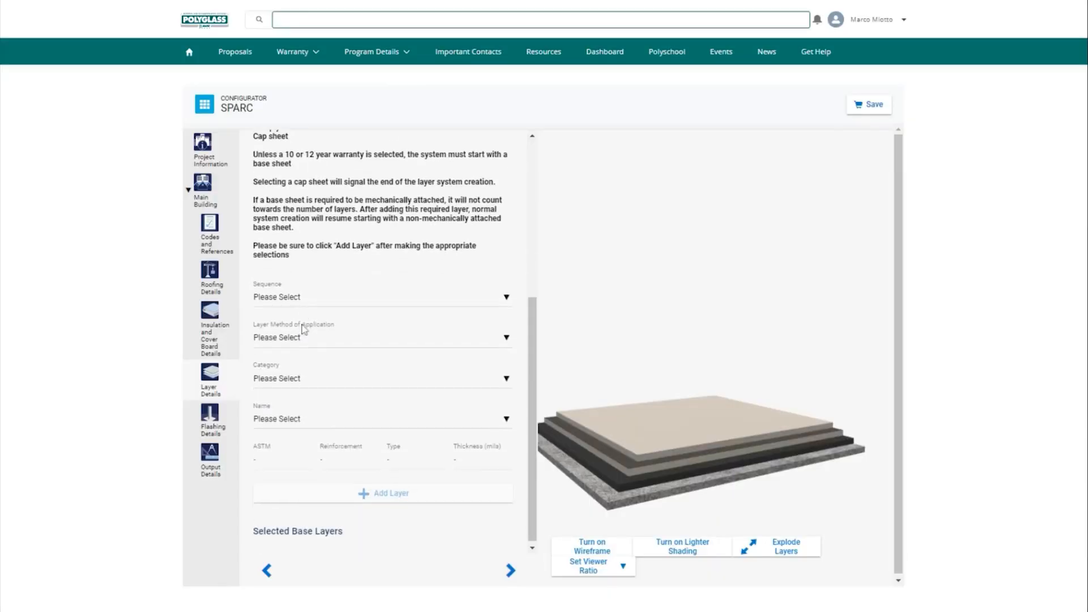
{"action": "left_click", "coordinate": [302, 306]}
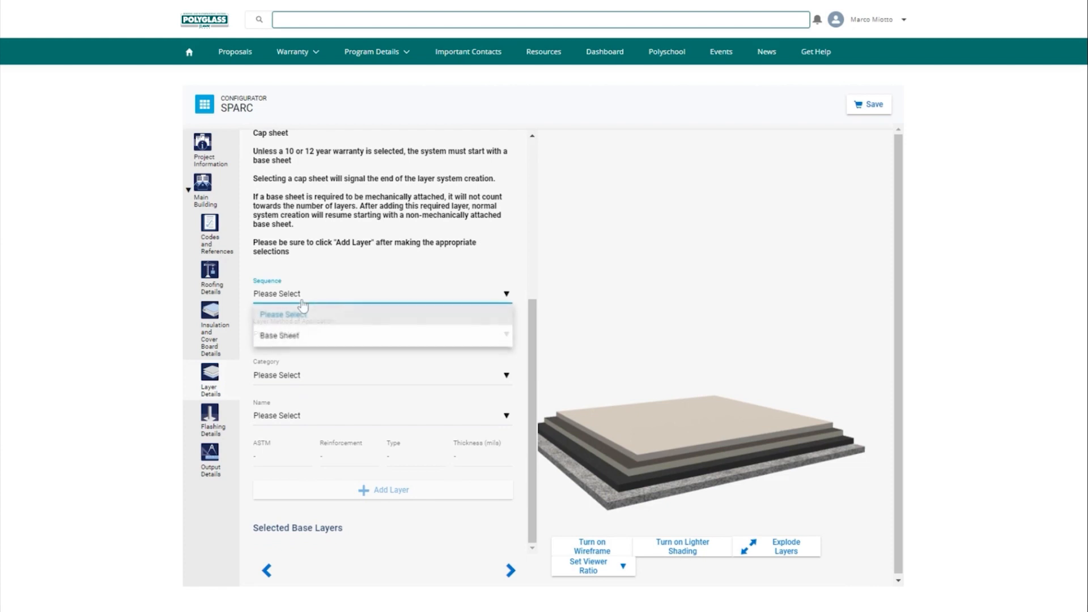
{"action": "left_click", "coordinate": [304, 339]}
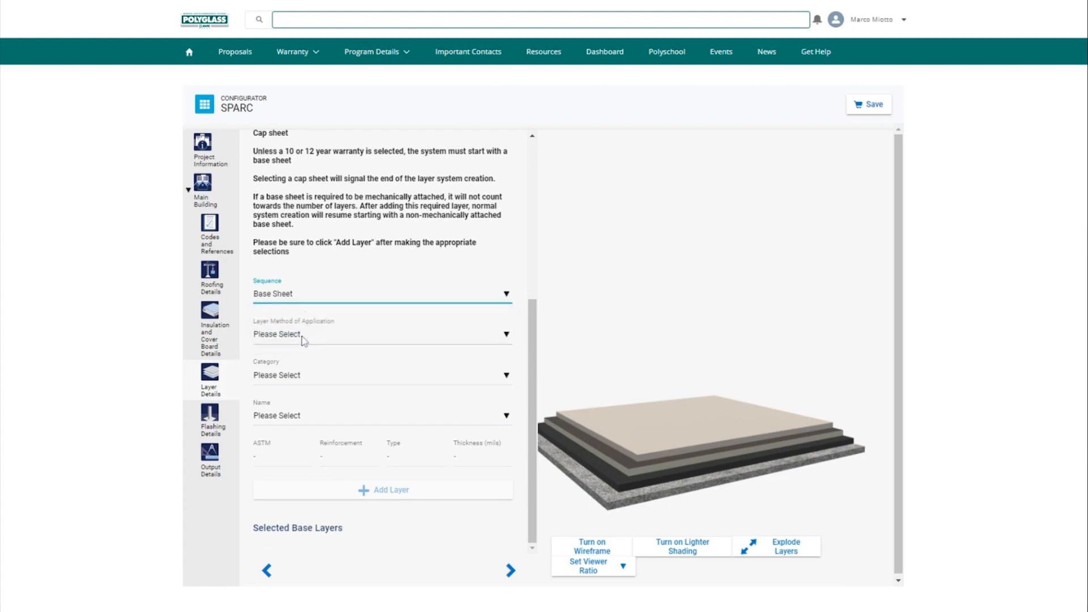
{"action": "left_click", "coordinate": [348, 338]}
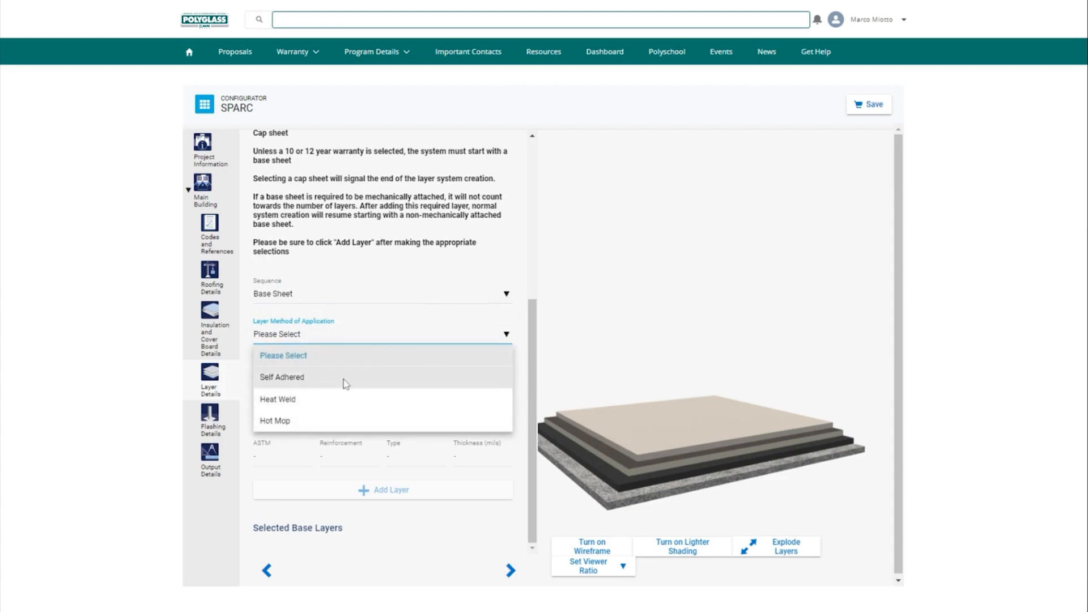
{"action": "left_click", "coordinate": [346, 382]}
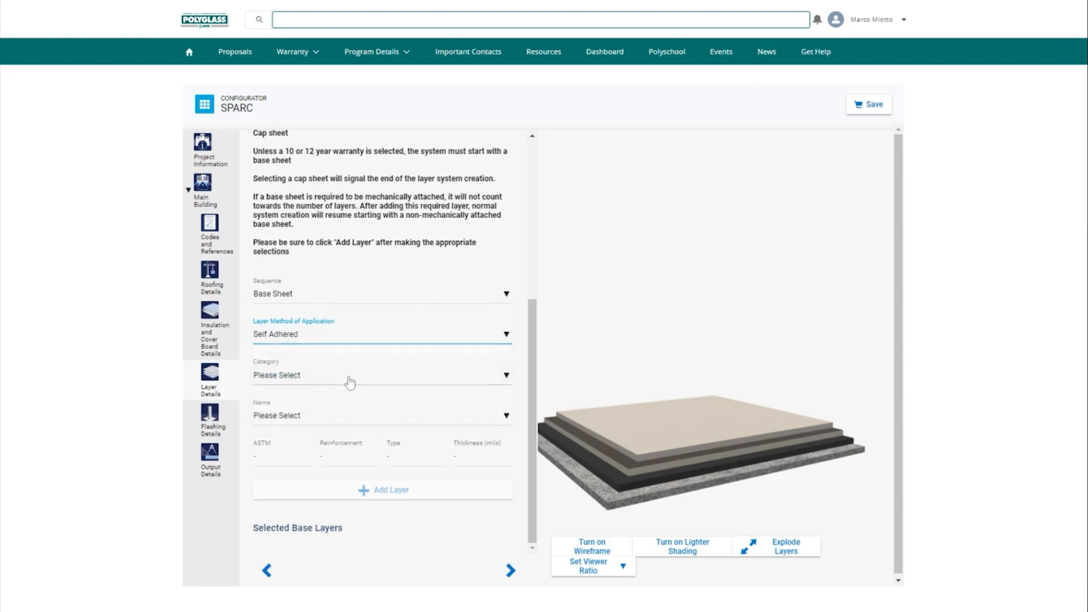
{"action": "left_click", "coordinate": [350, 382]}
{"action": "left_click", "coordinate": [347, 396]}
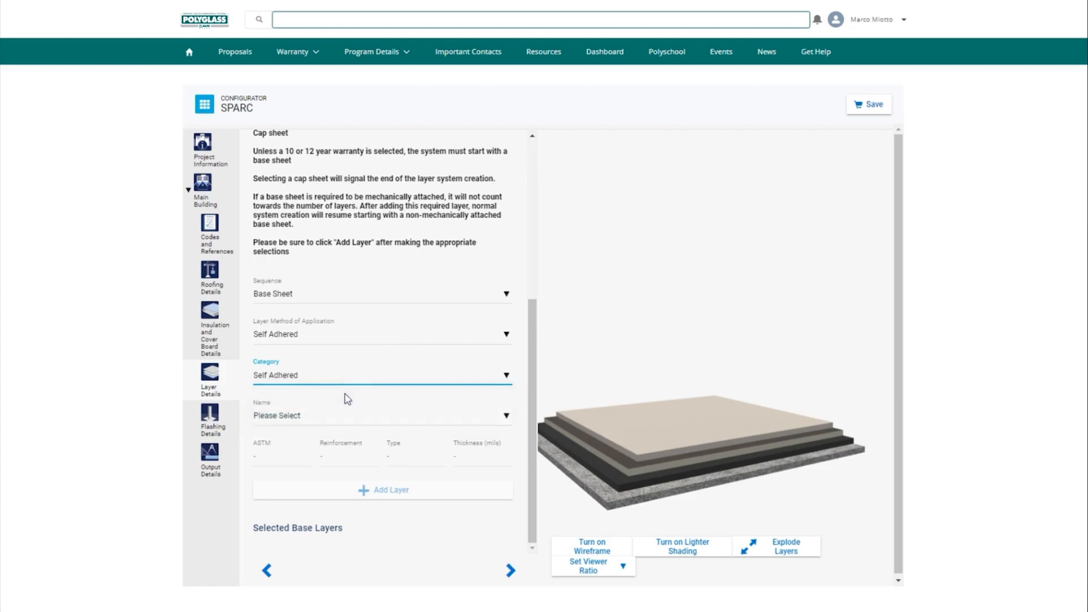
{"action": "left_click", "coordinate": [347, 416]}
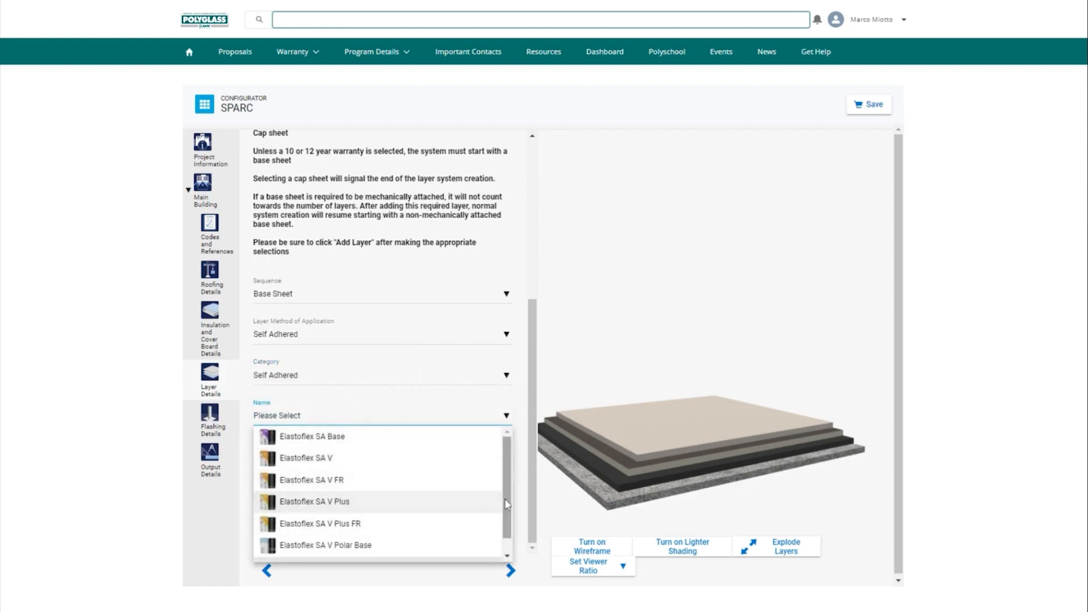
{"action": "scroll", "coordinate": [510, 517], "scroll_direction": "down", "scroll_amount": 2}
{"action": "scroll", "coordinate": [508, 504], "scroll_direction": "up", "scroll_amount": 2}
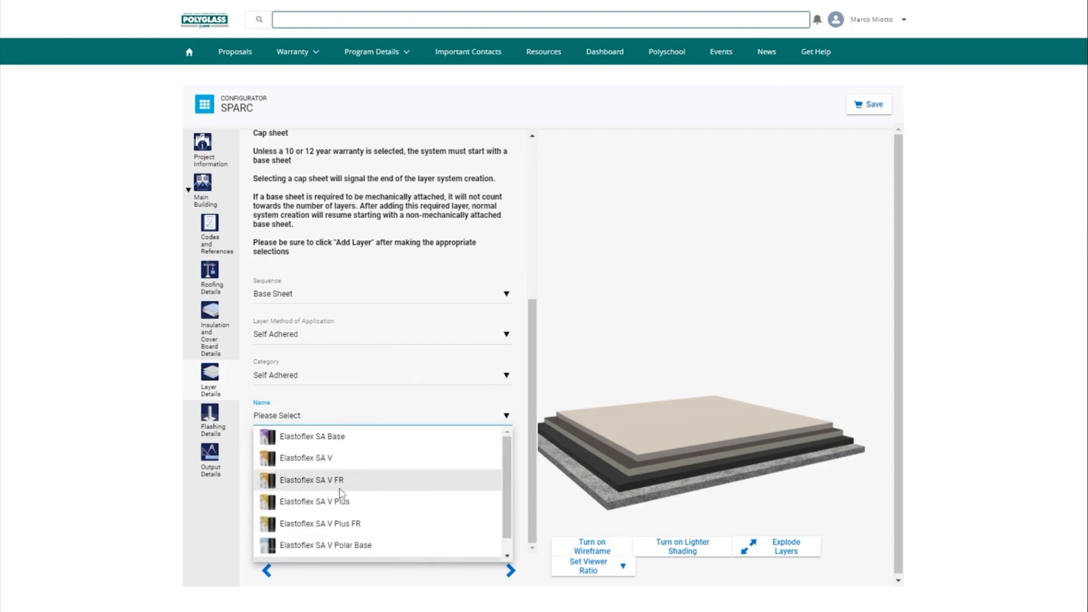
{"action": "left_click", "coordinate": [358, 506]}
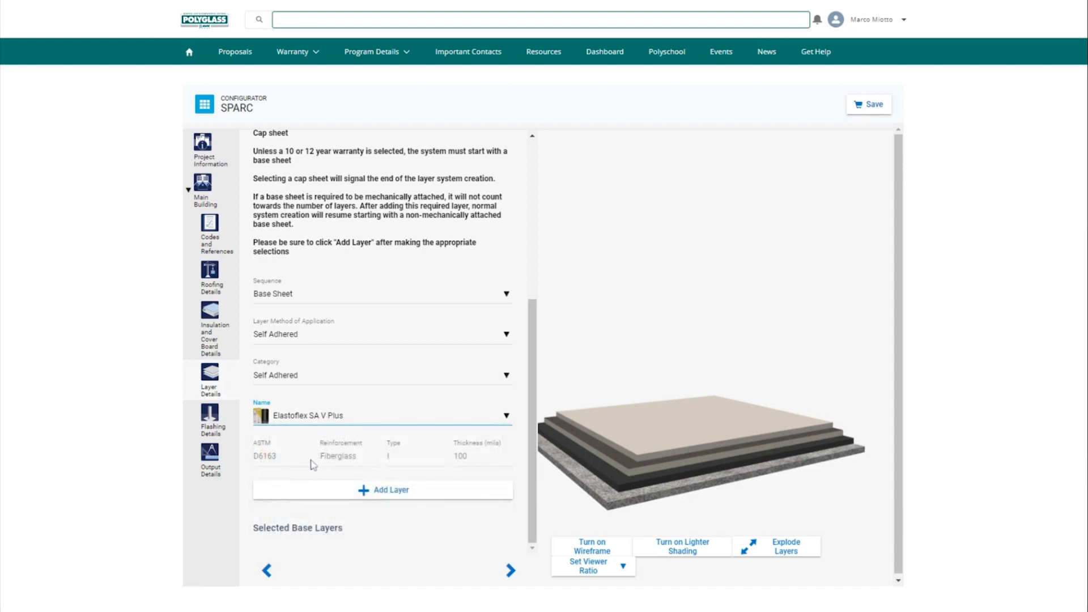
{"action": "left_click", "coordinate": [471, 495]}
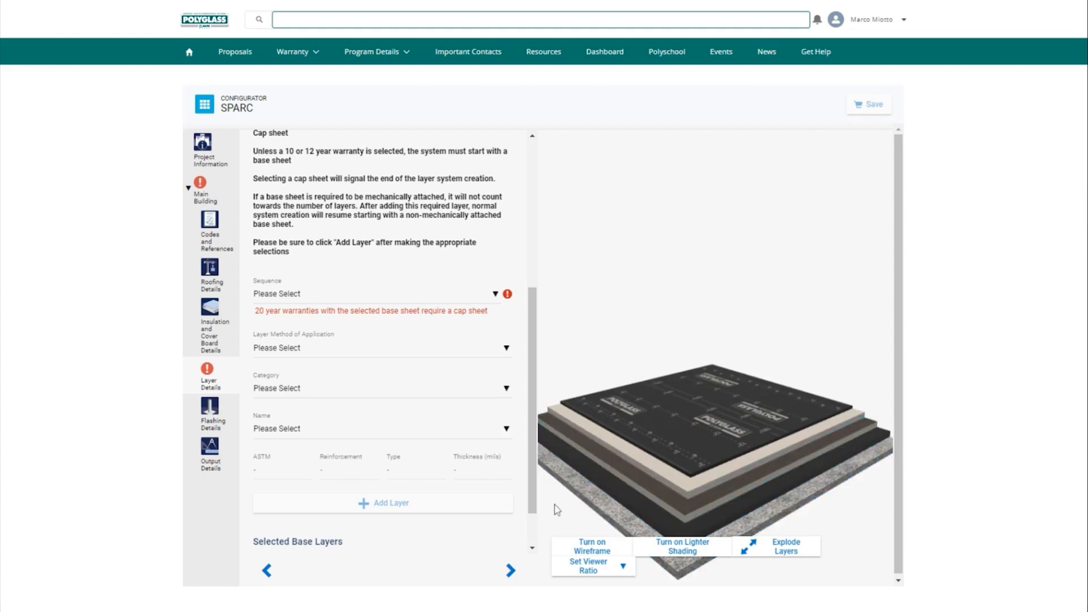
Step: Add a cap sheet layer applied by Heat Weld, of category APP, using the Polyfresko G product
{"action": "left_click", "coordinate": [319, 297]}
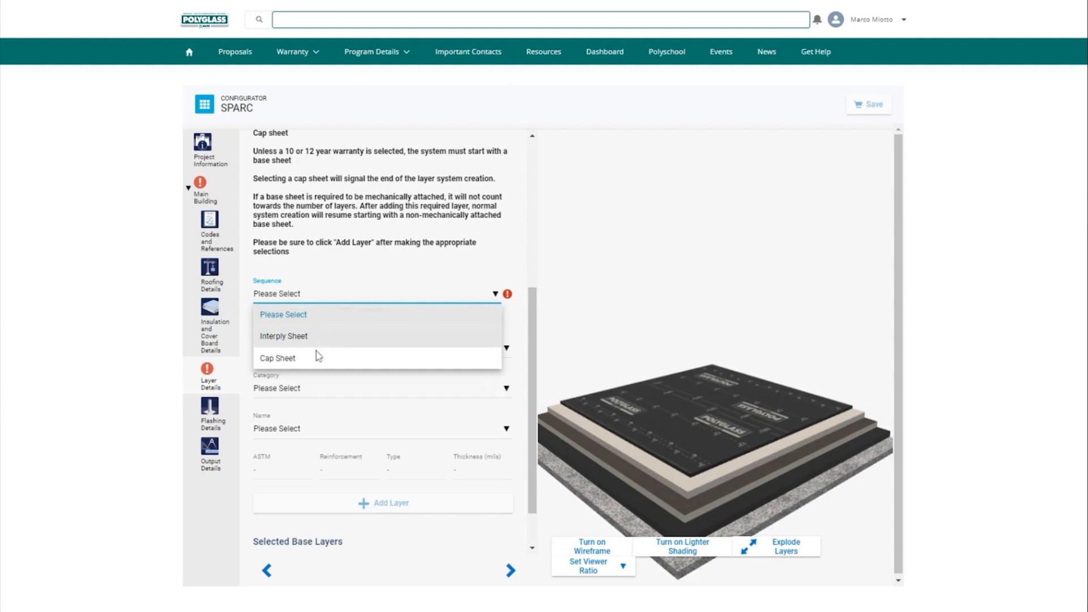
{"action": "left_click", "coordinate": [317, 359]}
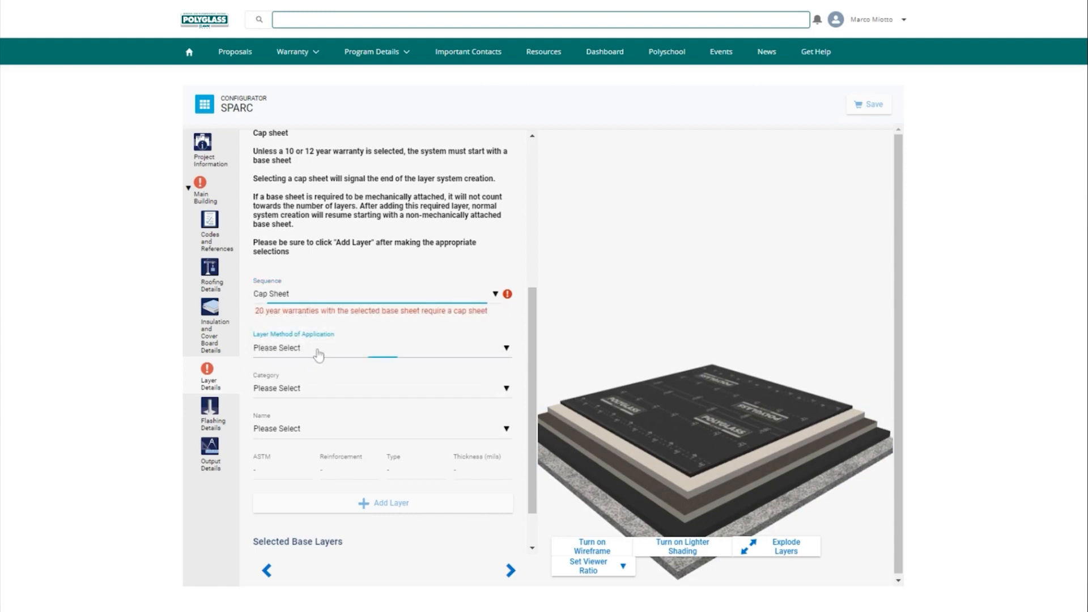
{"action": "left_click", "coordinate": [318, 352]}
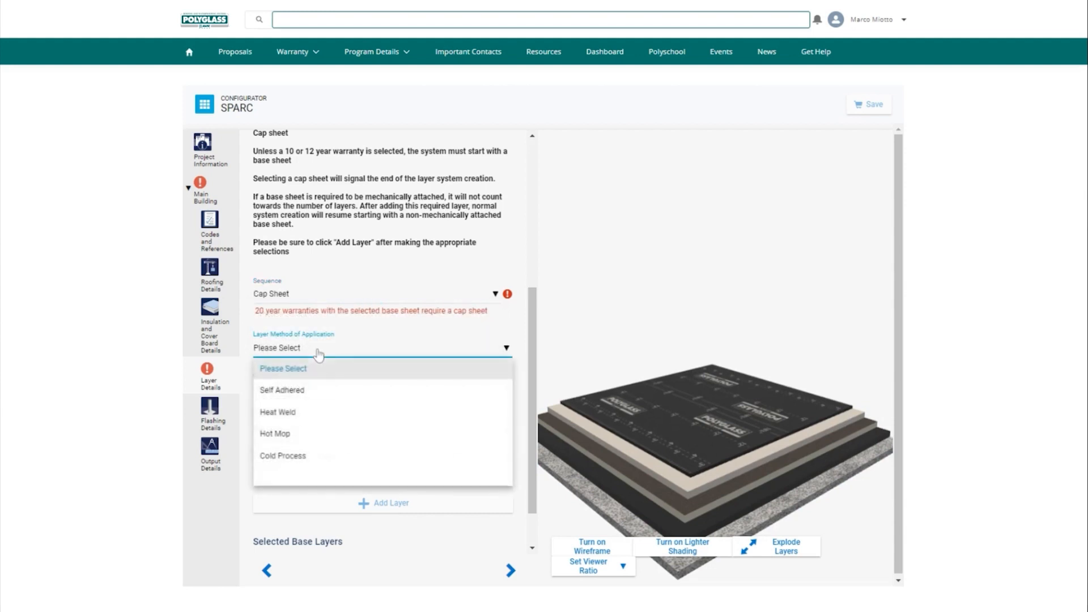
{"action": "left_click", "coordinate": [326, 411]}
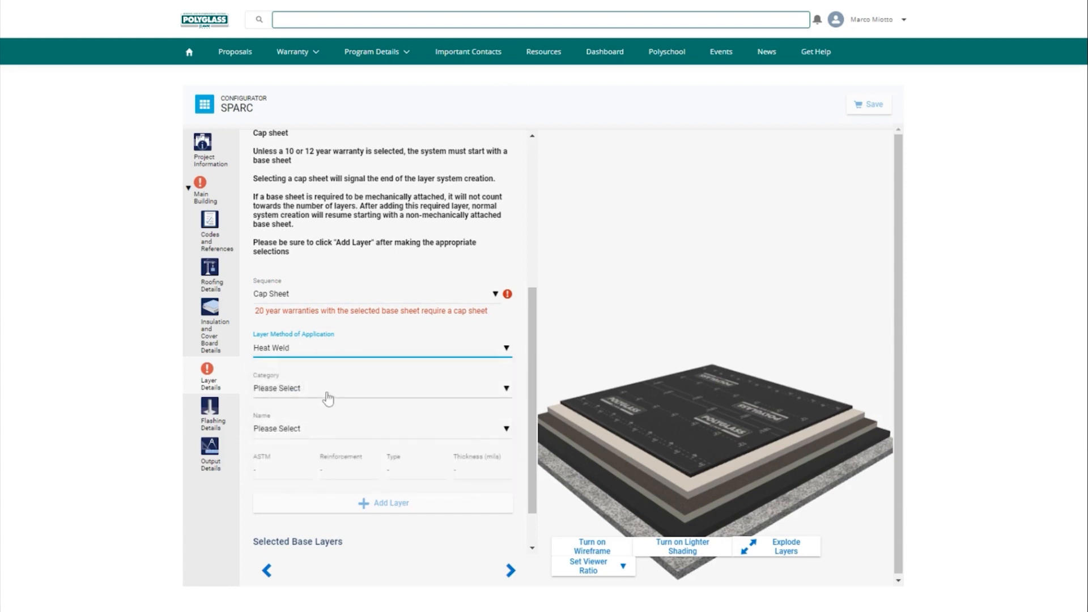
{"action": "left_click", "coordinate": [328, 397]}
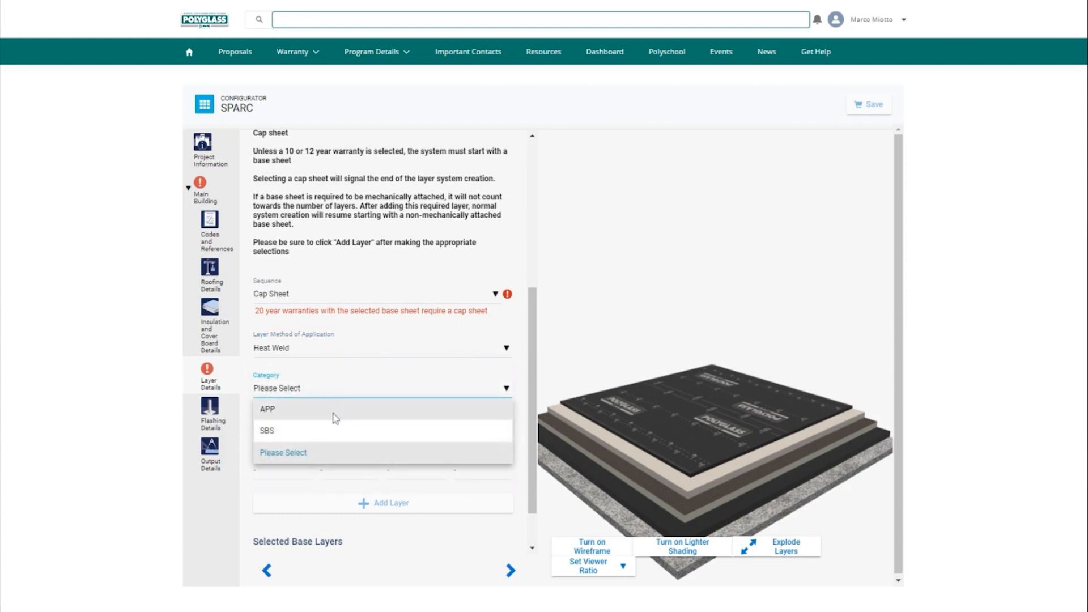
{"action": "left_click", "coordinate": [335, 417]}
{"action": "left_click", "coordinate": [338, 430]}
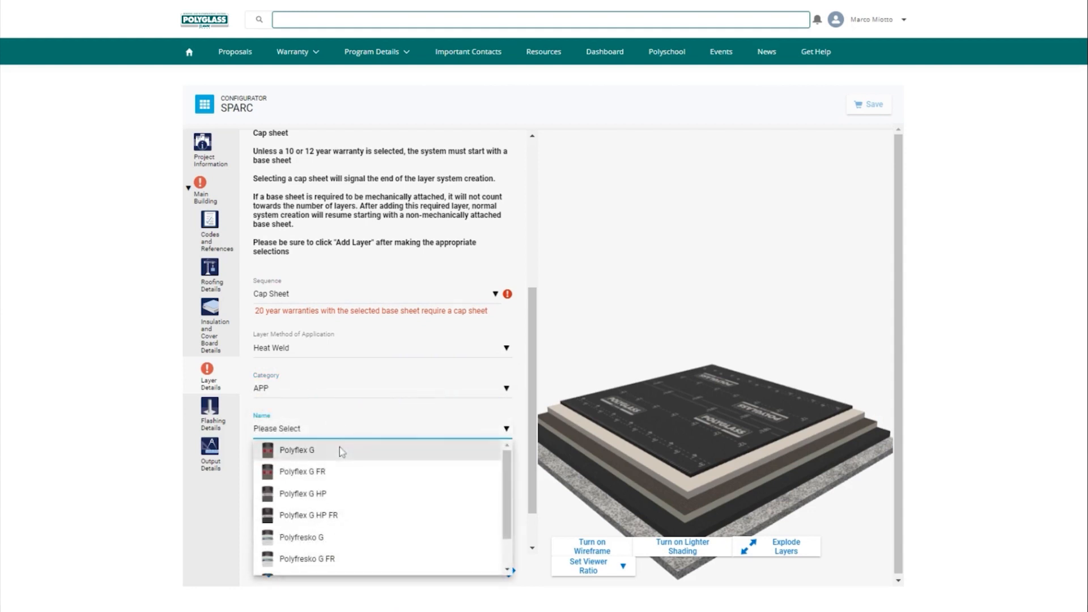
{"action": "scroll", "coordinate": [346, 483], "scroll_direction": "down", "scroll_amount": 2}
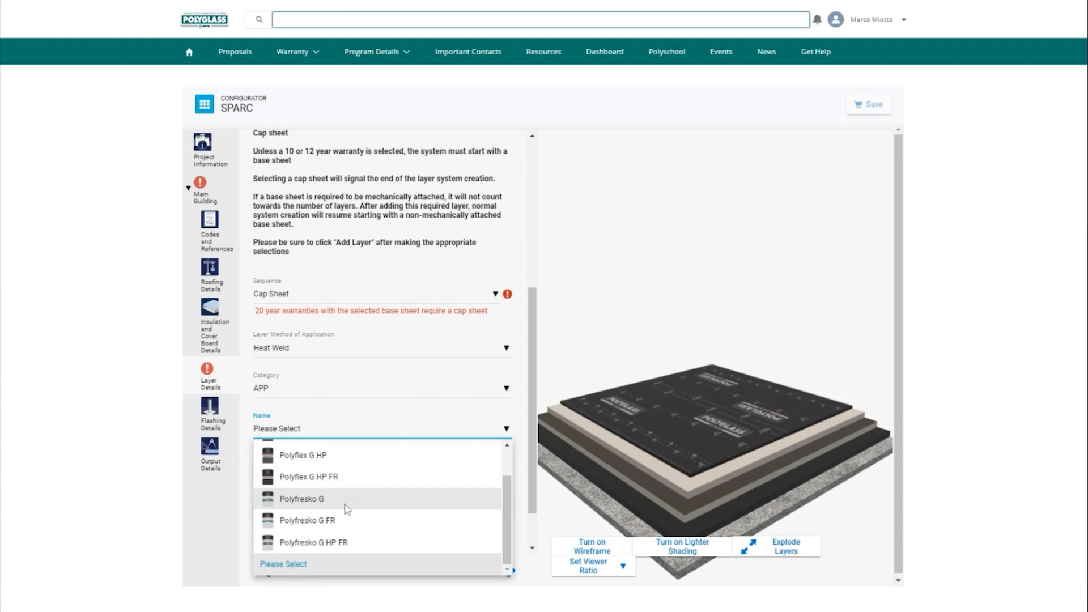
{"action": "left_click", "coordinate": [332, 504]}
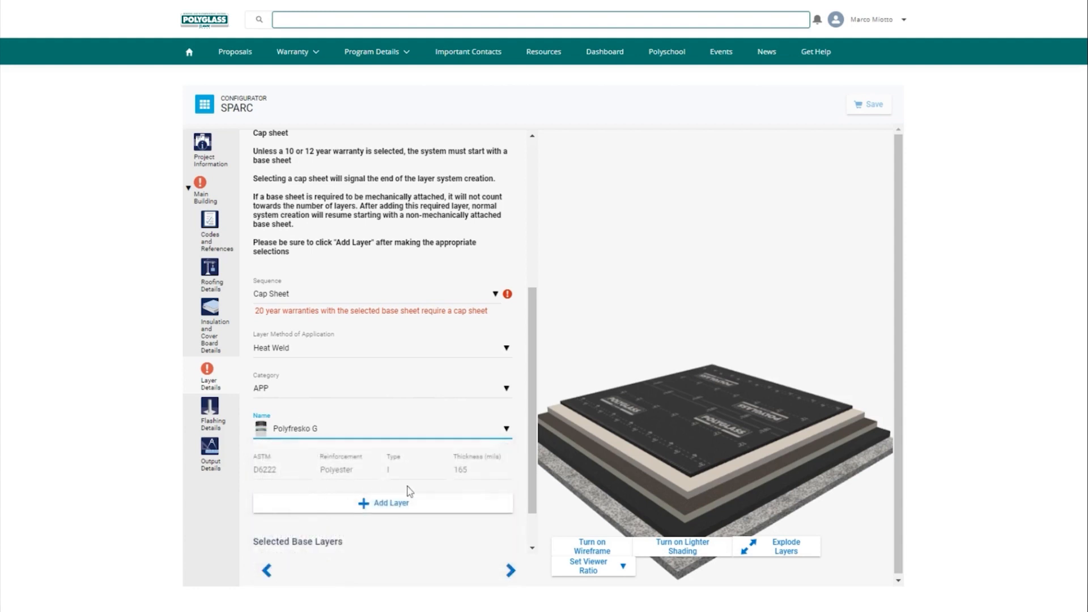
{"action": "left_click", "coordinate": [464, 507]}
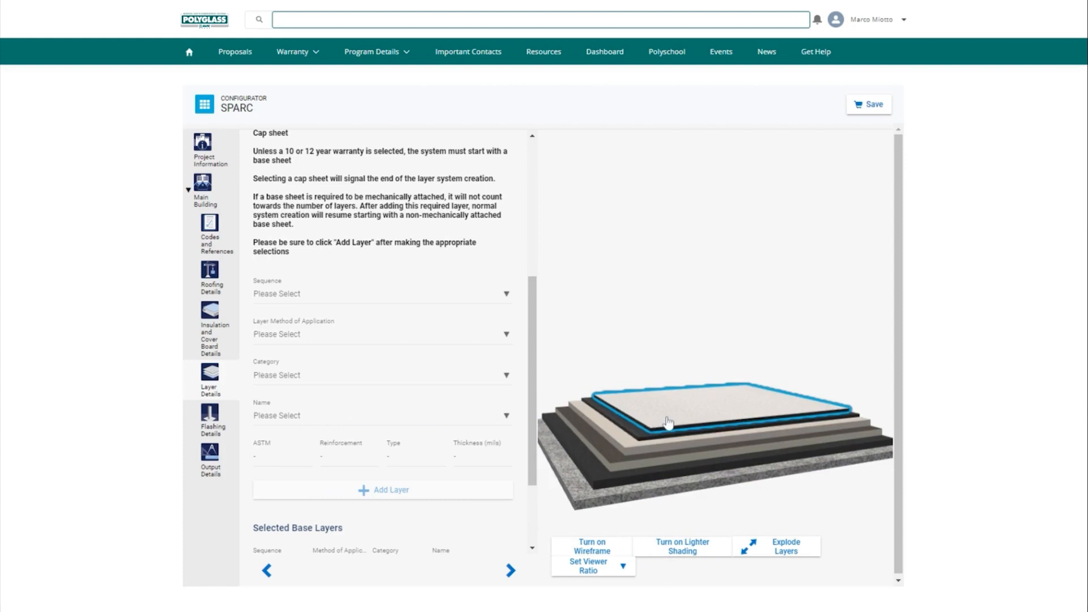
Step: View the product details of the cap sheet and the base sheet beneath it in the 3D roof model, and close the details
{"action": "left_click", "coordinate": [675, 426]}
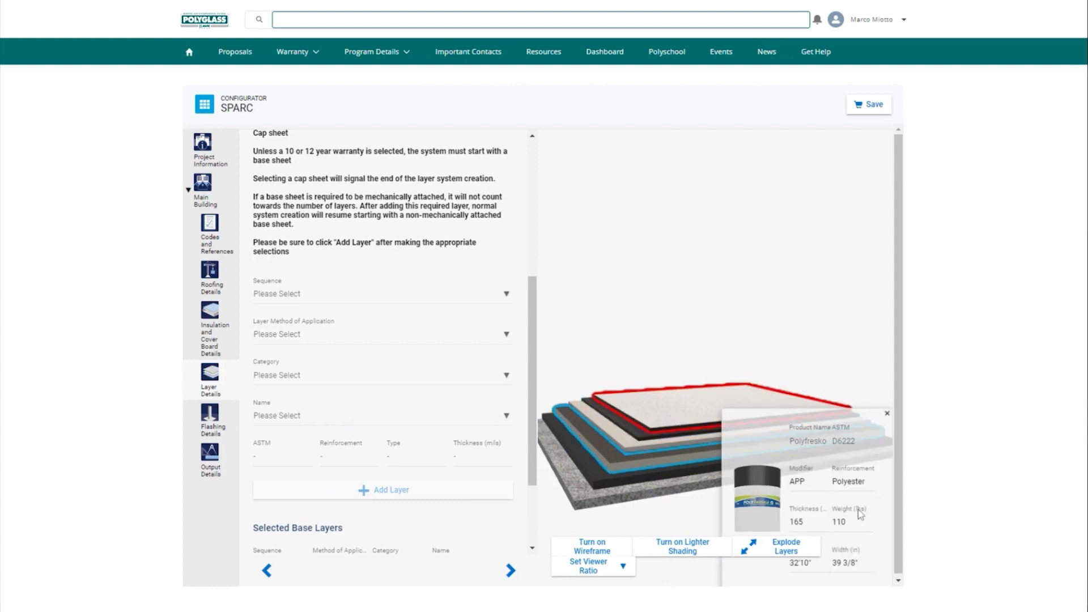
{"action": "left_click", "coordinate": [681, 439]}
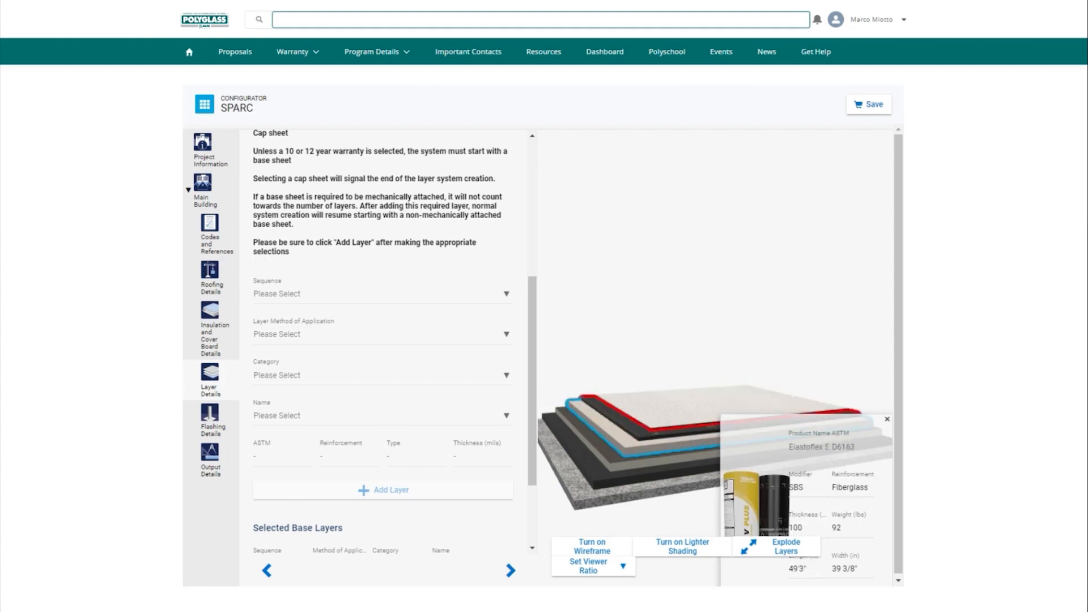
{"action": "left_click", "coordinate": [887, 420]}
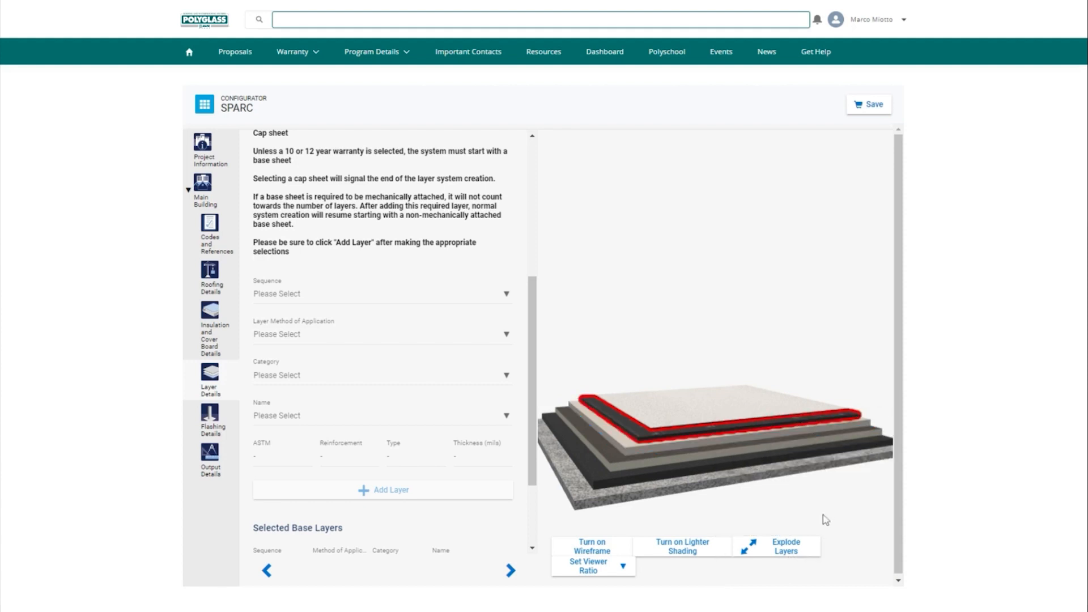
Step: Explode the layers of the 3D roof model and inspect the separated assembly from different angles
{"action": "left_click", "coordinate": [786, 547]}
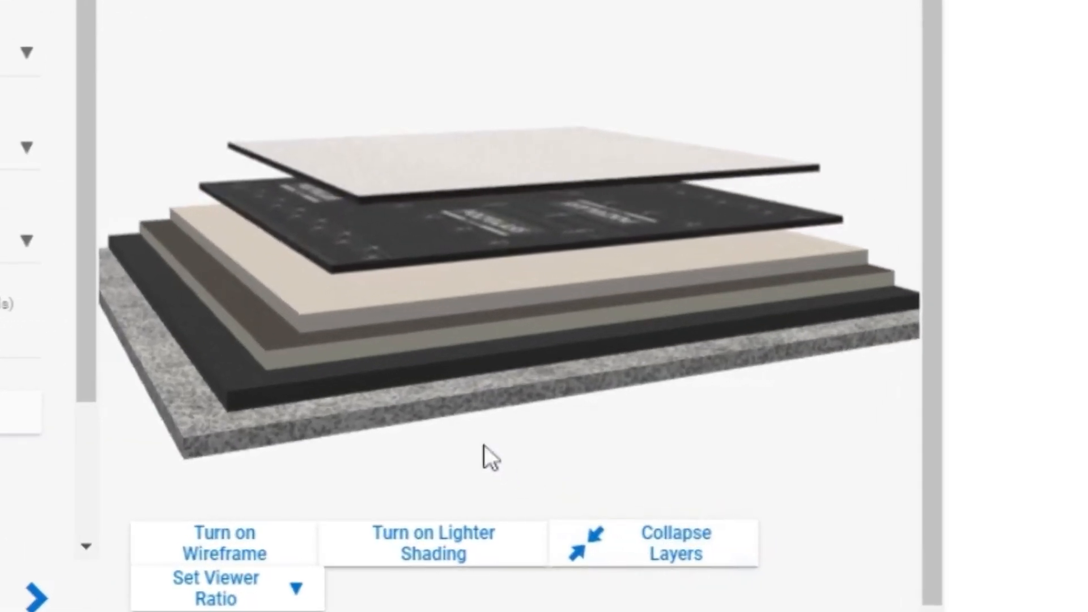
{"action": "left_click_drag", "start_coordinate": [485, 444], "coordinate": [536, 427]}
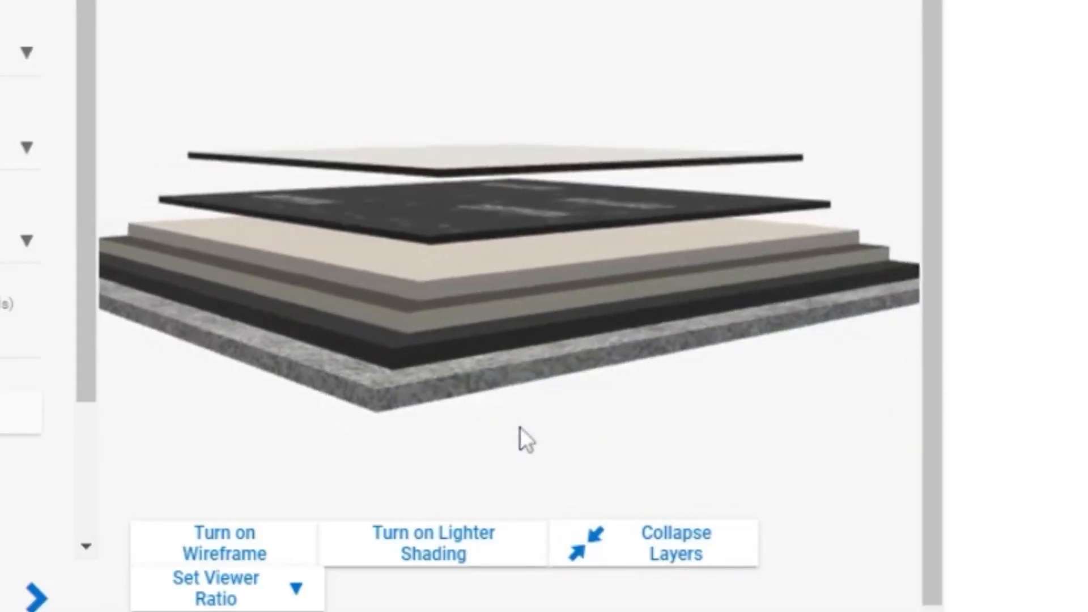
{"action": "mouse_move", "coordinate": [520, 427]}
{"action": "left_mouse_down"}
{"action": "mouse_move", "coordinate": [521, 405]}
{"action": "mouse_move", "coordinate": [477, 447]}
{"action": "mouse_move", "coordinate": [515, 444]}
{"action": "left_mouse_up"}
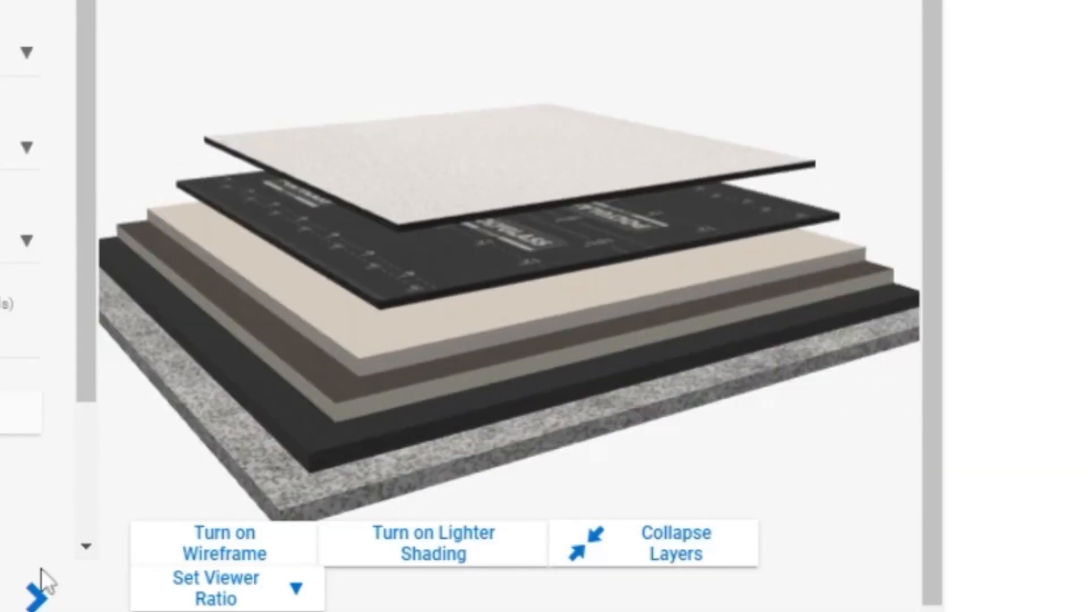
Step: Advance to the Flashing Details section and collapse the exploded layers of the roof model
{"action": "left_click", "coordinate": [49, 606]}
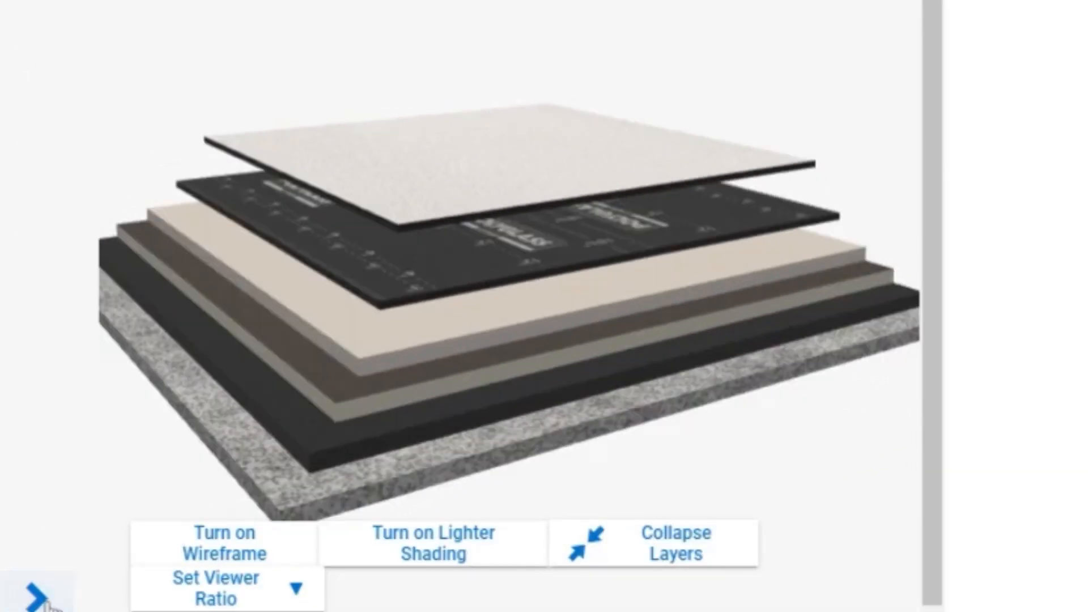
{"action": "left_click", "coordinate": [603, 561]}
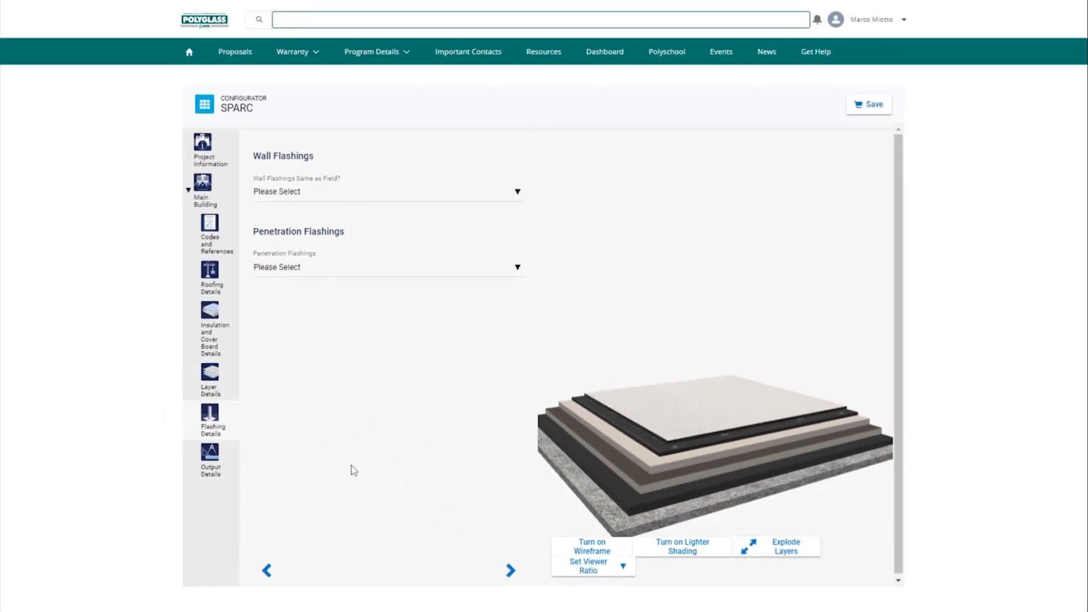